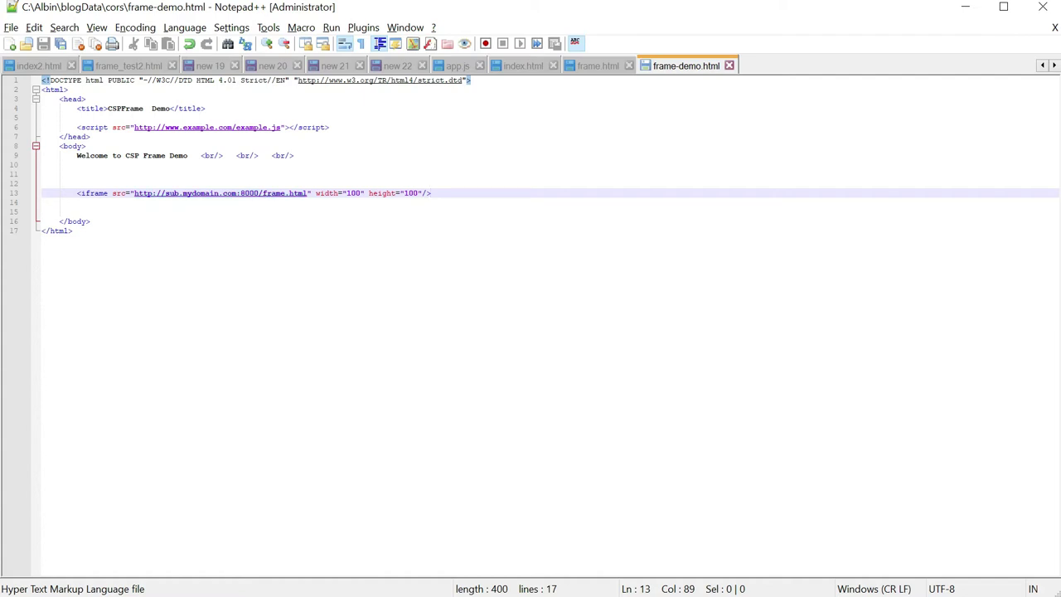
In app.js, uncomment the X-Frame-Options 'DENY' header line in the /frame.html route and save the file.
{"action": "left_click", "coordinate": [595, 73]}
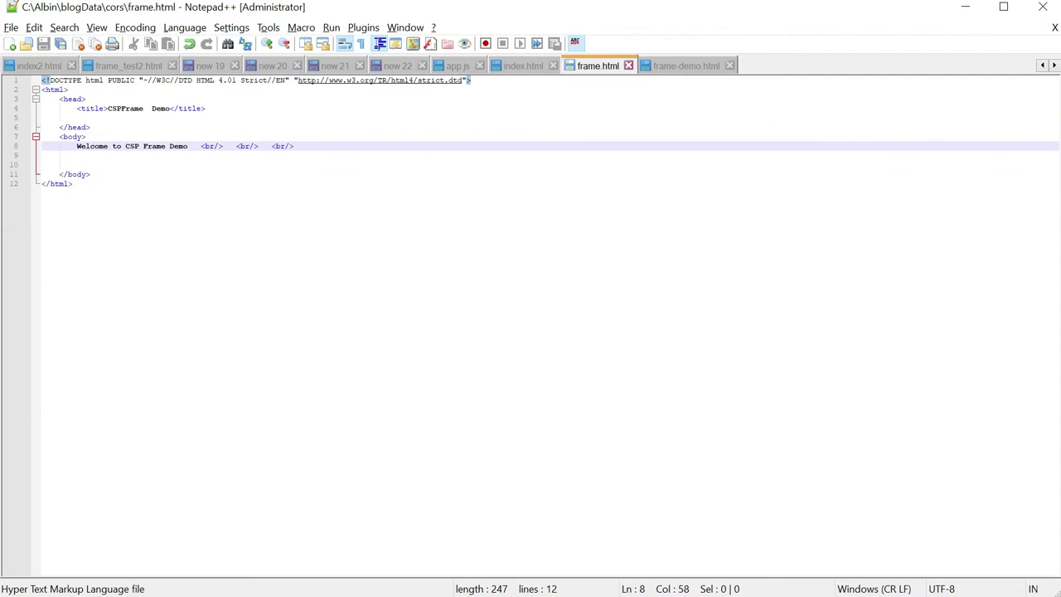
{"action": "key", "text": "alt+Tab"}
{"action": "key", "text": "alt+Tab"}
{"action": "left_click", "coordinate": [456, 65]}
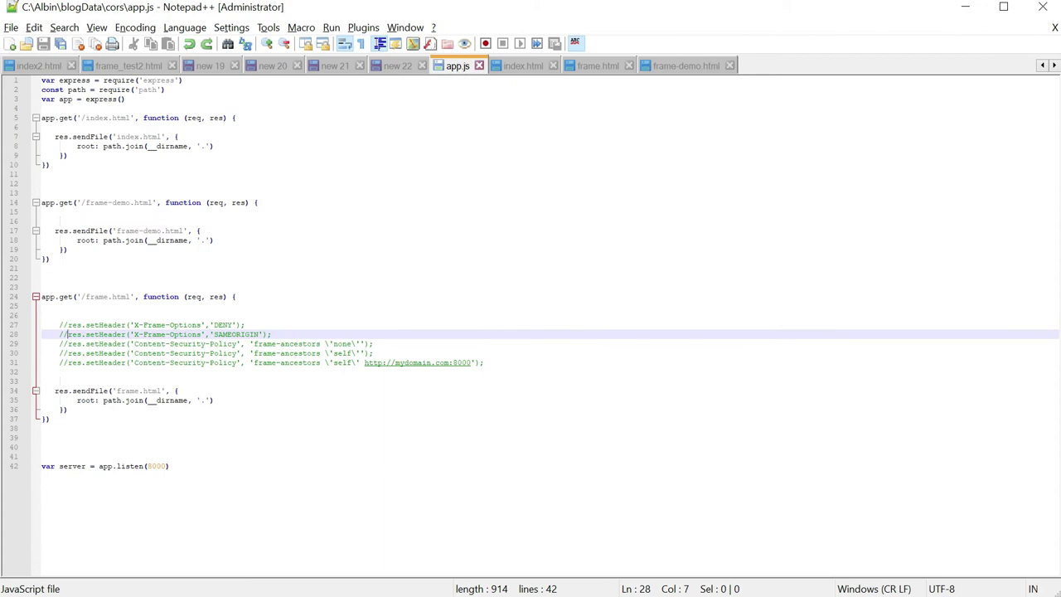
{"action": "key", "text": "Up"}
{"action": "key", "text": "BackSpace"}
{"action": "key", "text": "BackSpace"}
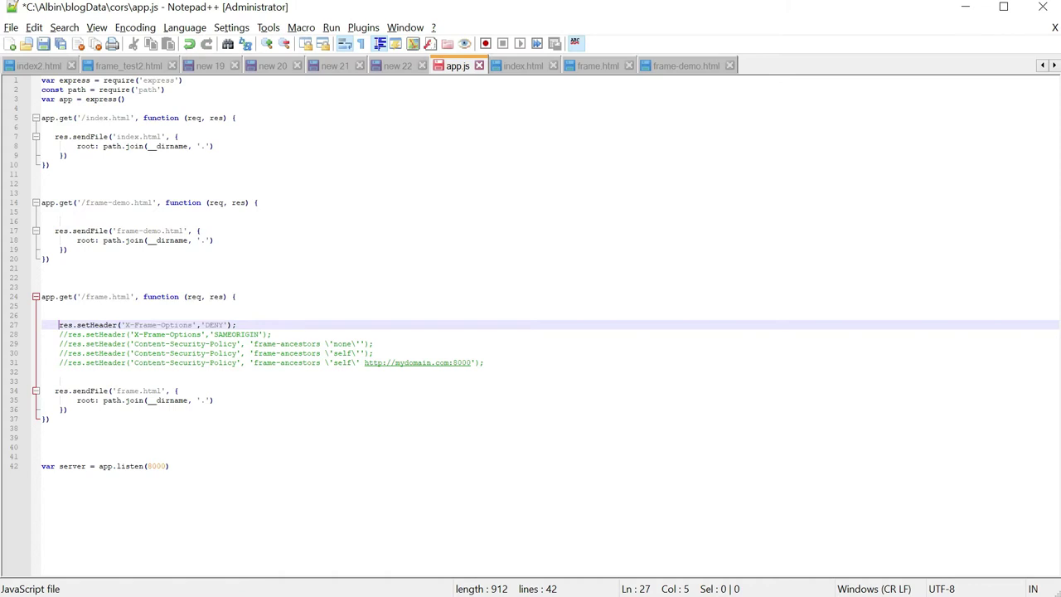
{"action": "key", "text": "ctrl+s"}
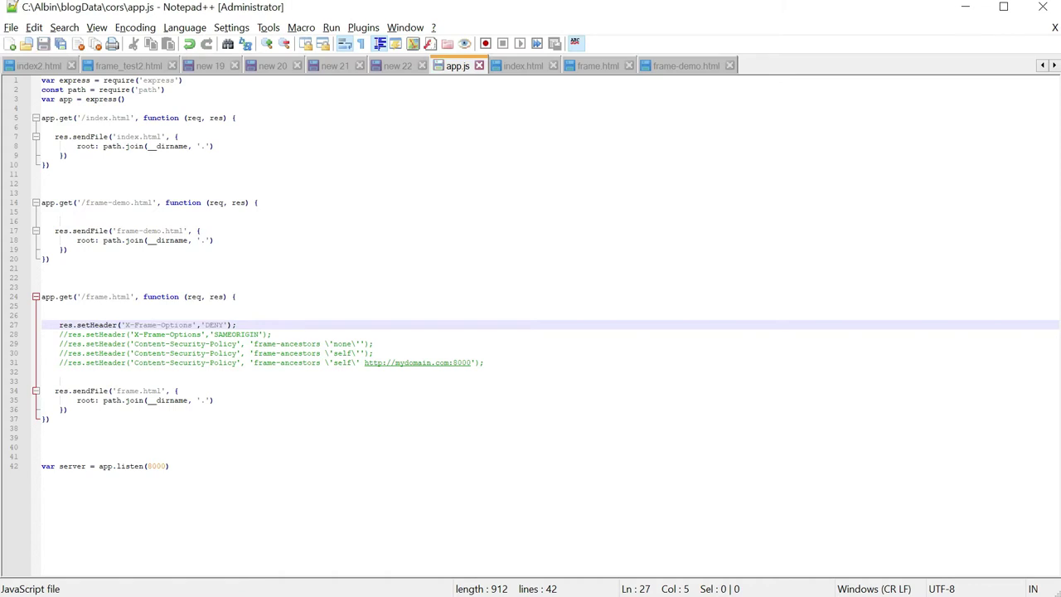
Switch to the Command Prompt running the server, stop it and restart it with node app.js.
{"action": "key", "text": "alt+Tab"}
{"action": "key", "text": "alt+Tab"}
{"action": "key", "text": "alt+Tab"}
{"action": "key", "text": "alt+Tab"}
{"action": "key", "text": "alt+Tab"}
{"action": "key", "text": "alt+Tab"}
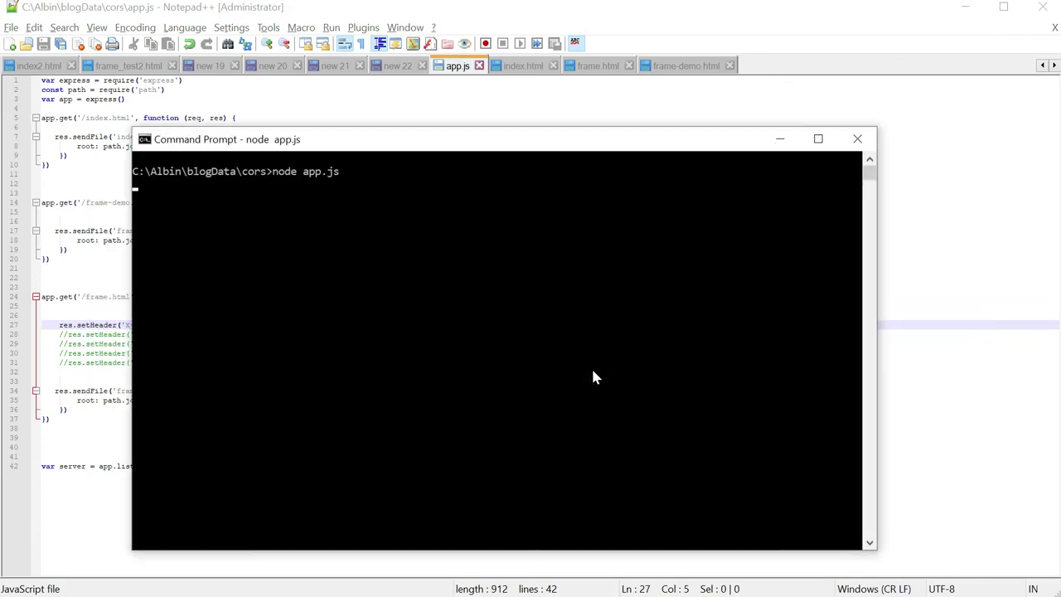
{"action": "key", "text": "ctrl+c"}
{"action": "key", "text": "Up"}
{"action": "key", "text": "Return"}
Switch to Google Chrome and open a new incognito window.
{"action": "key", "text": "alt+Tab"}
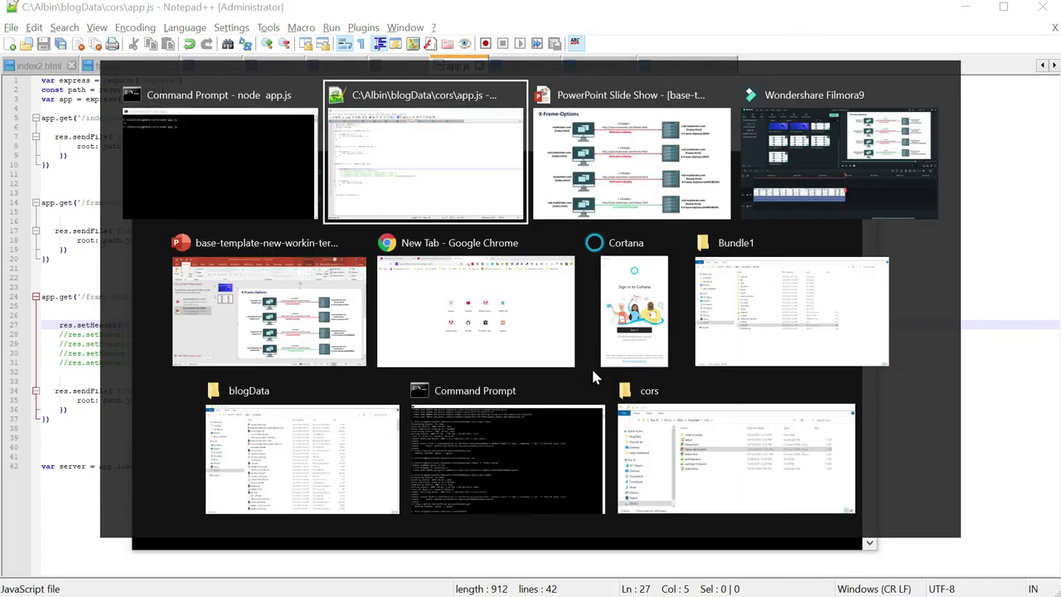
{"action": "key", "text": "alt+Tab"}
{"action": "key", "text": "alt+Tab"}
{"action": "key", "text": "alt+Tab"}
{"action": "key", "text": "alt+Tab"}
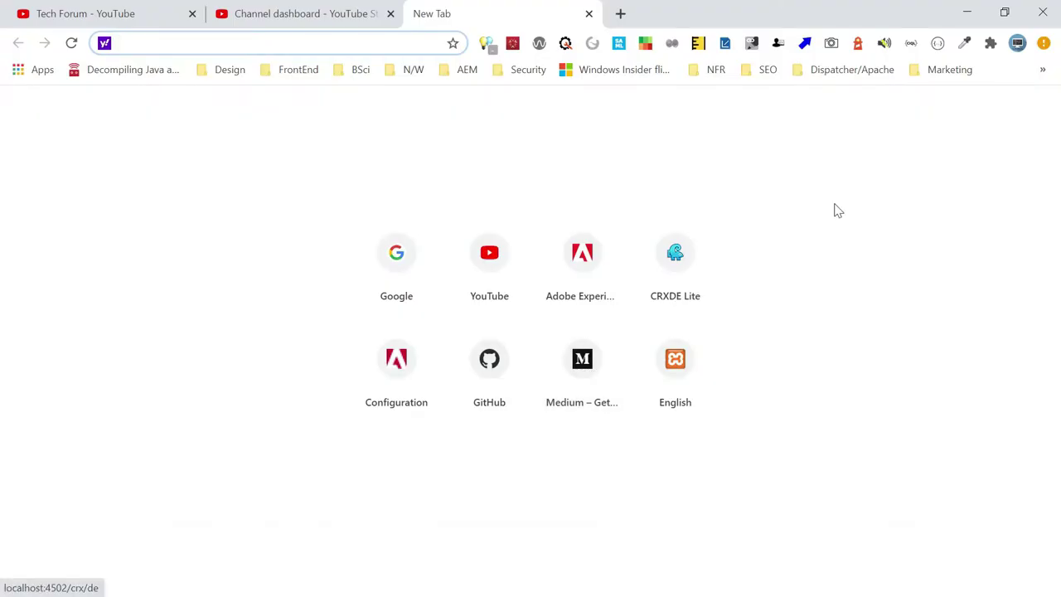
{"action": "left_click", "coordinate": [1044, 43]}
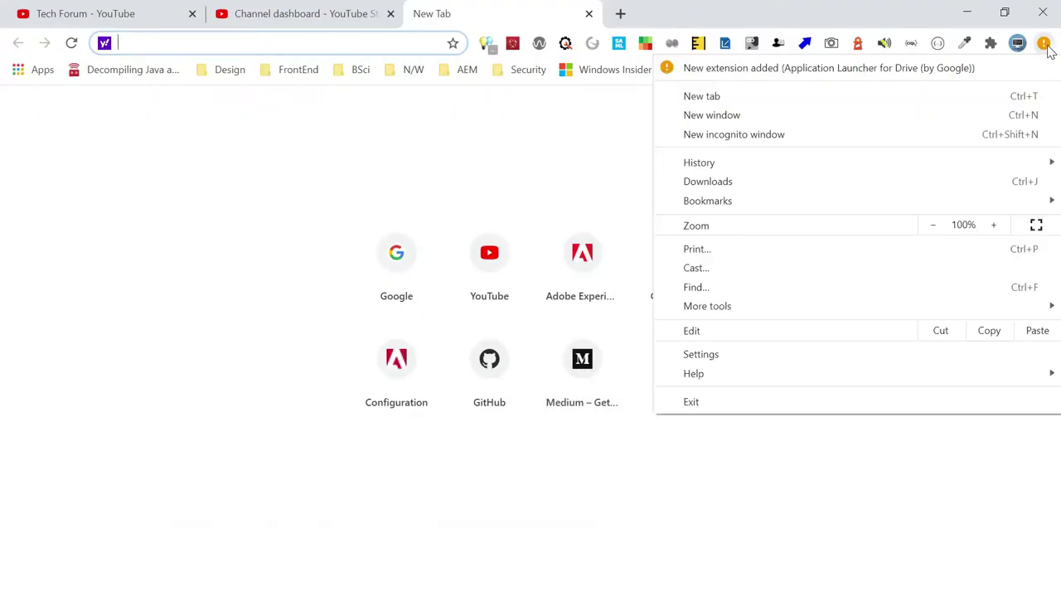
{"action": "left_click", "coordinate": [770, 137]}
Load mydomain.com:8000/index.html with the developer tools open and show its console output.
{"action": "type", "text": "mydomain.com"}
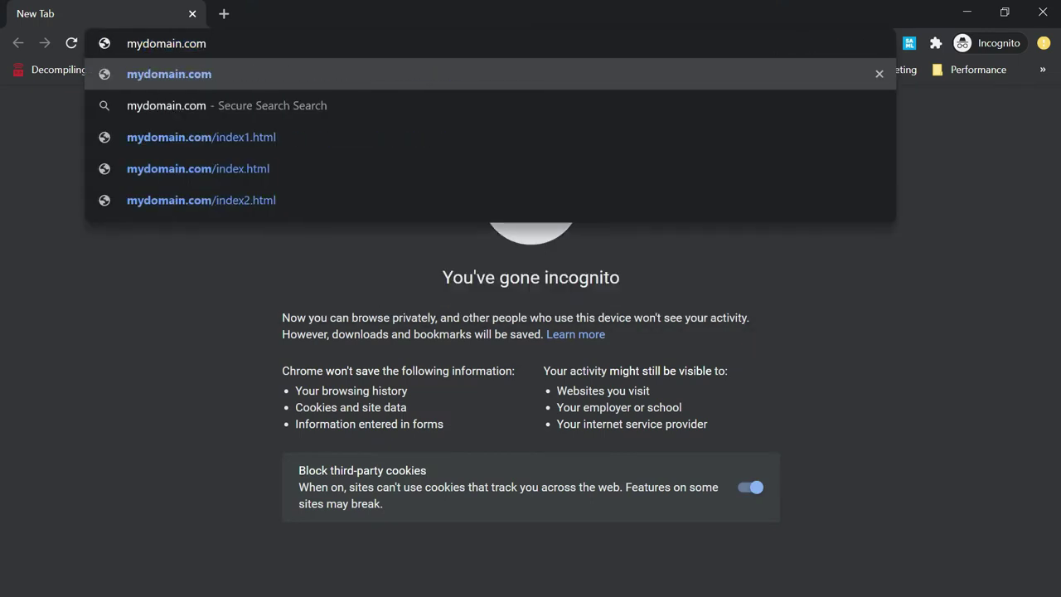
{"action": "type", "text": ":8000"}
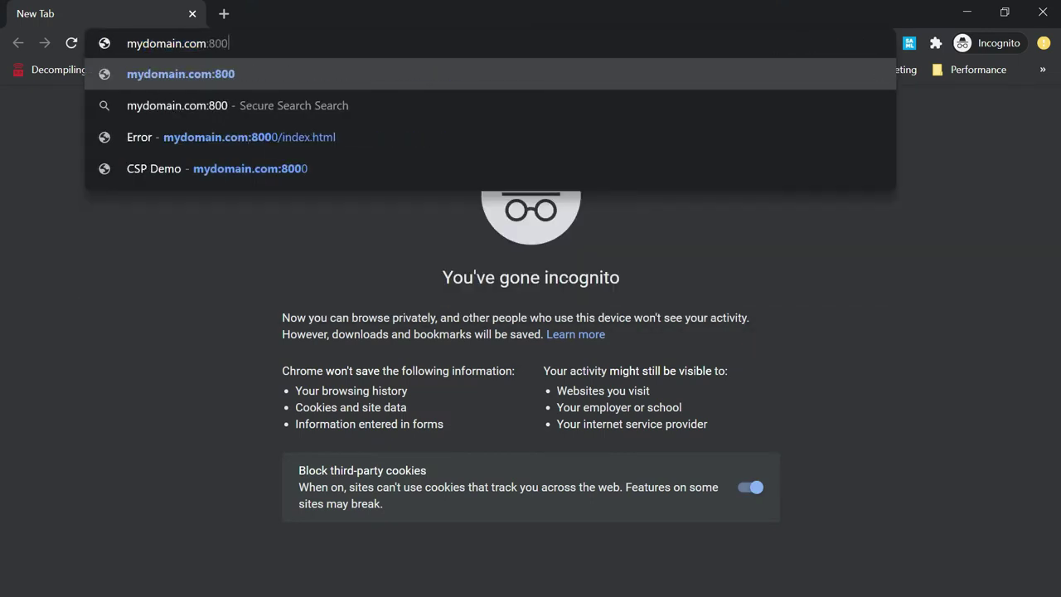
{"action": "key", "text": "Down"}
{"action": "key", "text": "Down"}
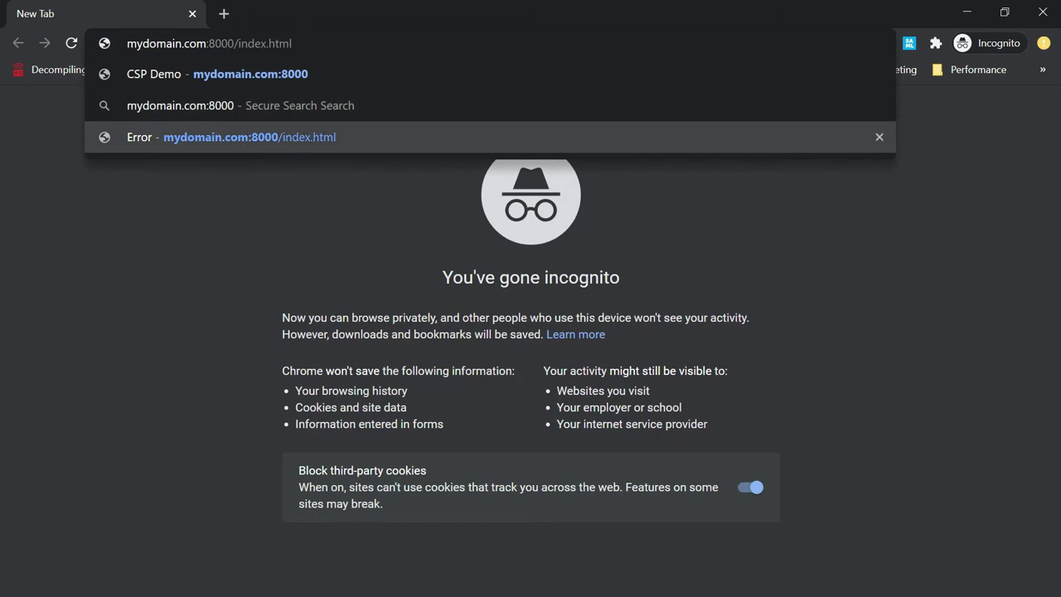
{"action": "right_click", "coordinate": [197, 224]}
{"action": "left_click", "coordinate": [226, 402]}
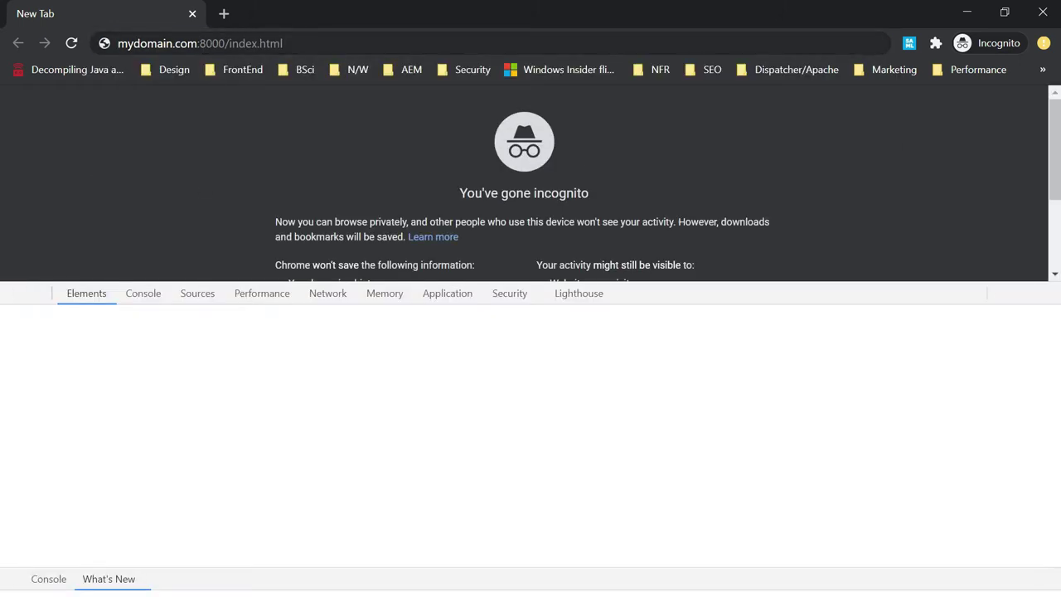
{"action": "left_click", "coordinate": [249, 44]}
{"action": "key", "text": "Return"}
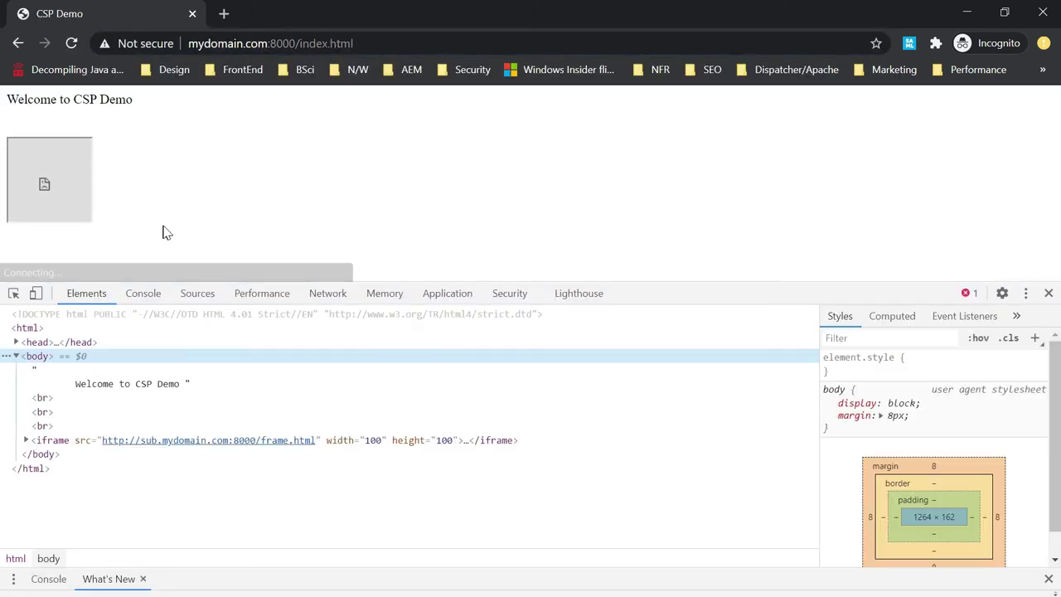
{"action": "left_click", "coordinate": [136, 297]}
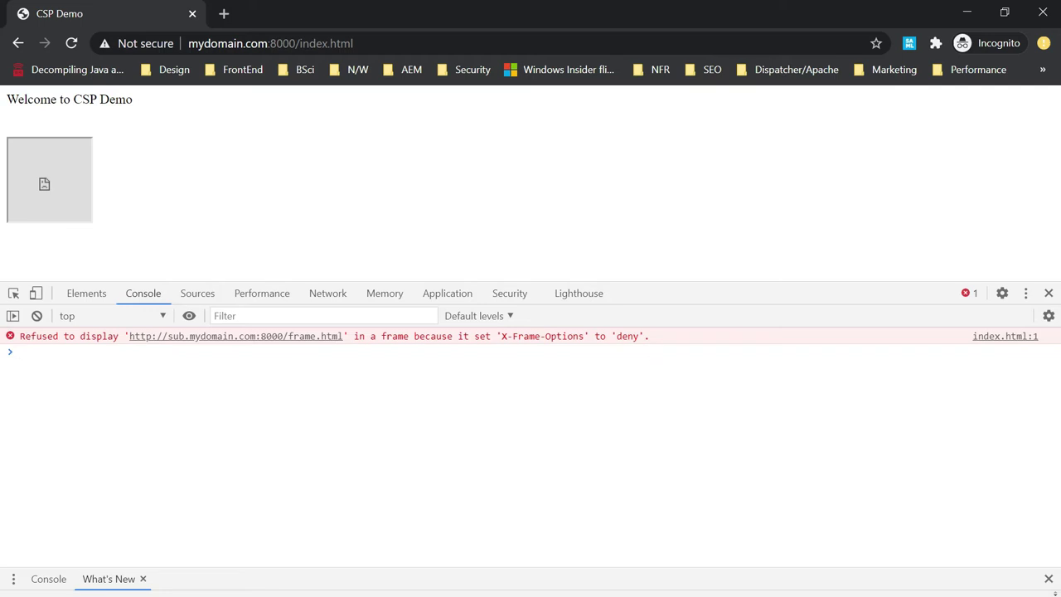
{"action": "left_click", "coordinate": [358, 43]}
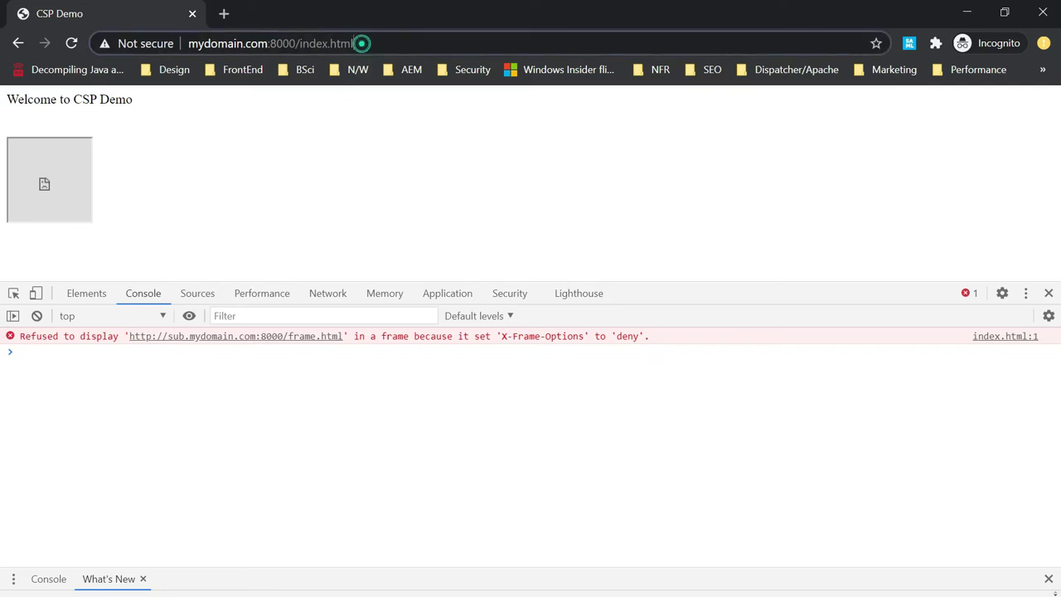
{"action": "left_click", "coordinate": [225, 14]}
{"action": "key", "text": "ctrl+v"}
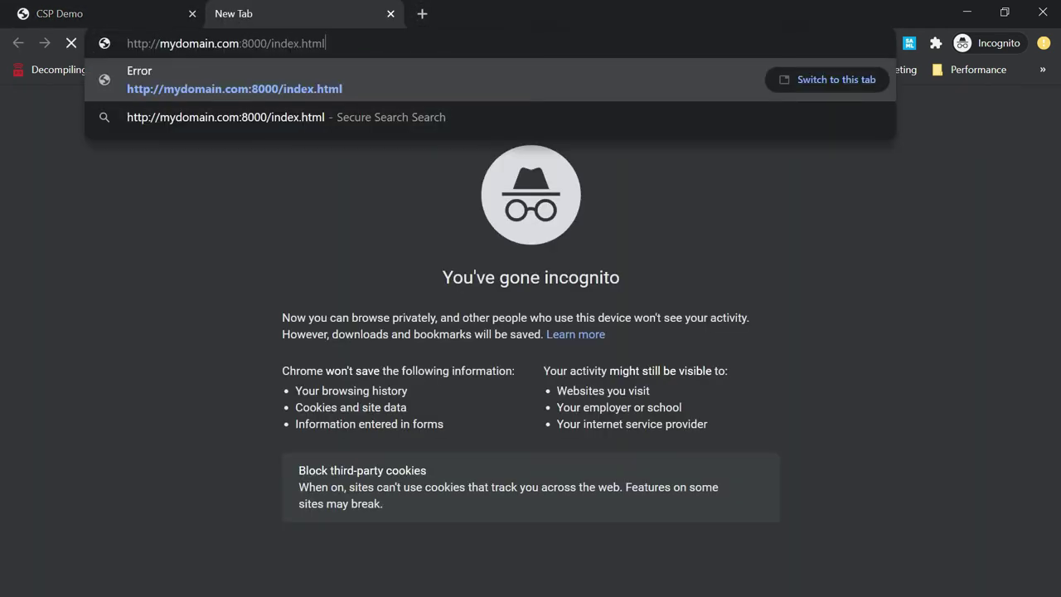
{"action": "left_click", "coordinate": [160, 43]}
{"action": "type", "text": "sub"}
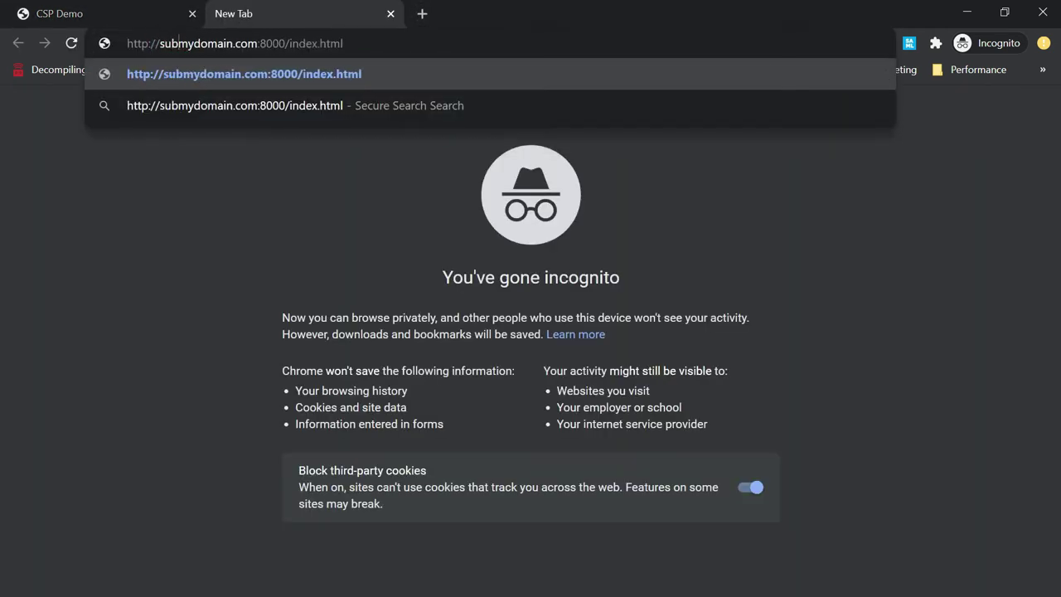
{"action": "type", "text": "."}
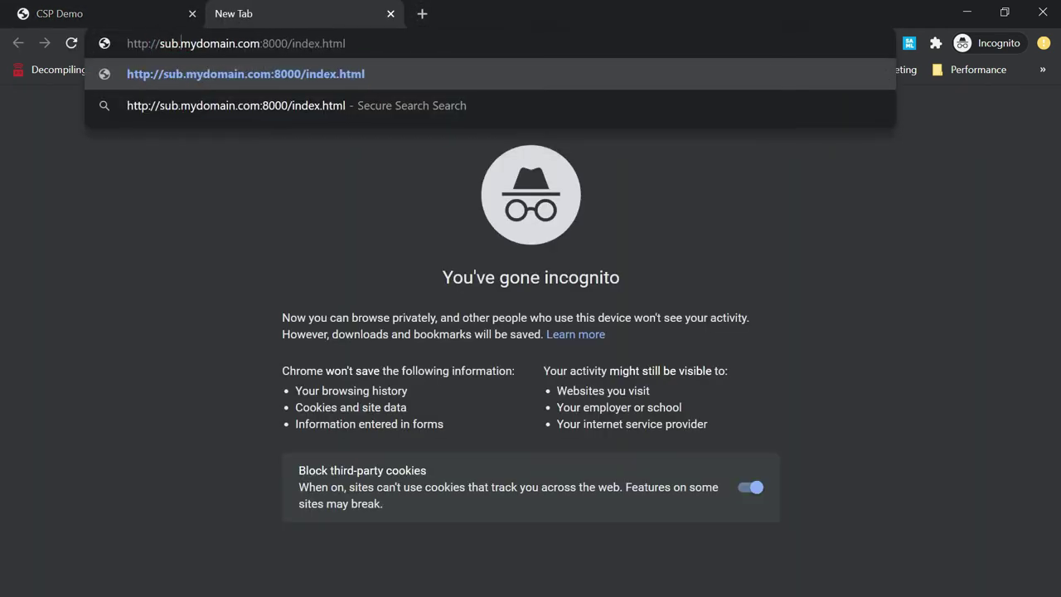
{"action": "key", "text": "End"}
{"action": "key", "text": "ctrl+shift+Left"}
{"action": "key", "text": "BackSpace"}
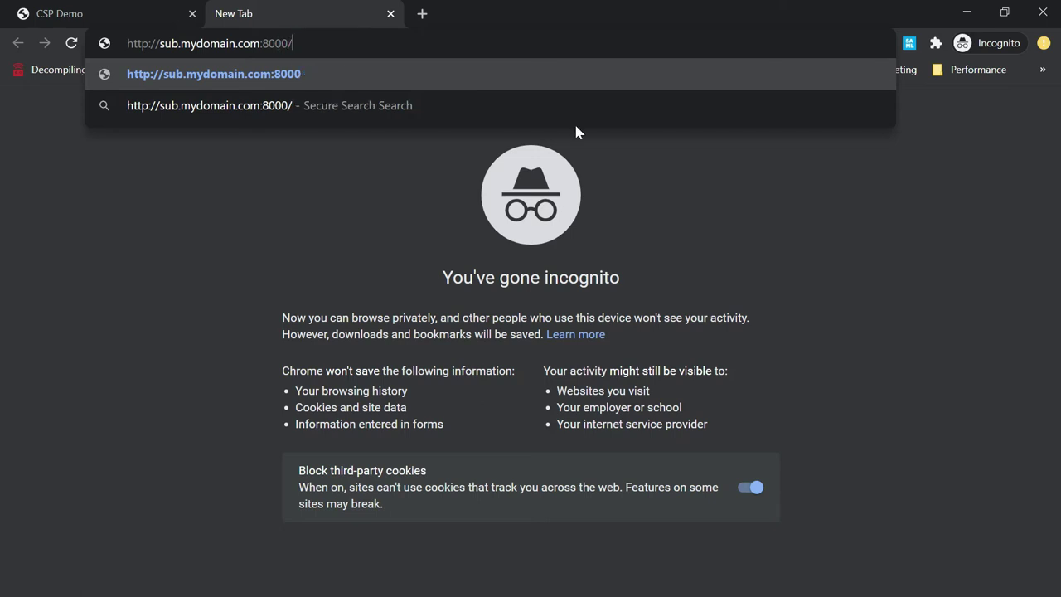
{"action": "type", "text": "frame-demo"}
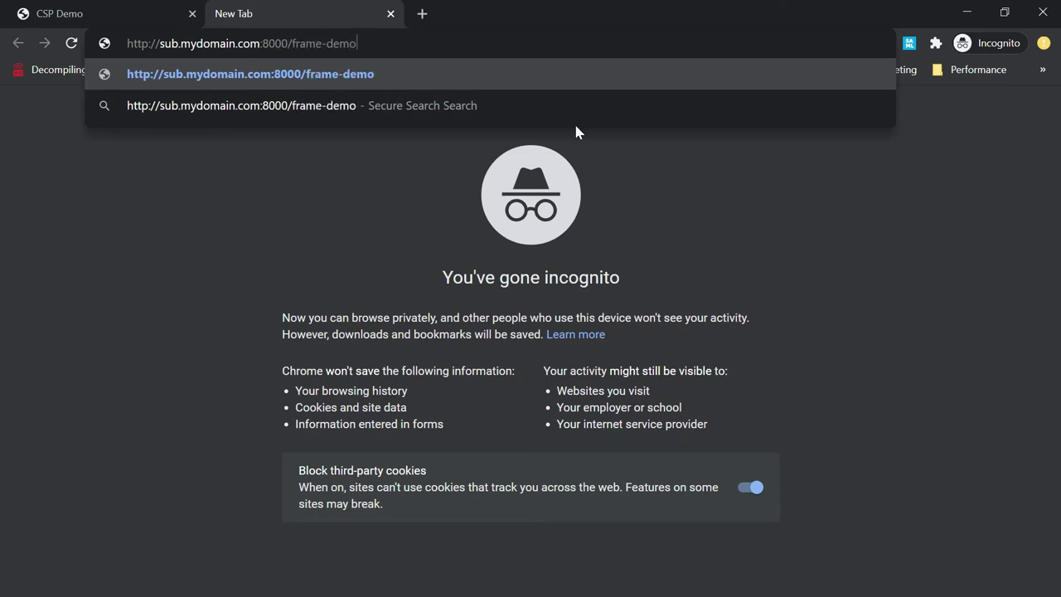
{"action": "type", "text": ".html"}
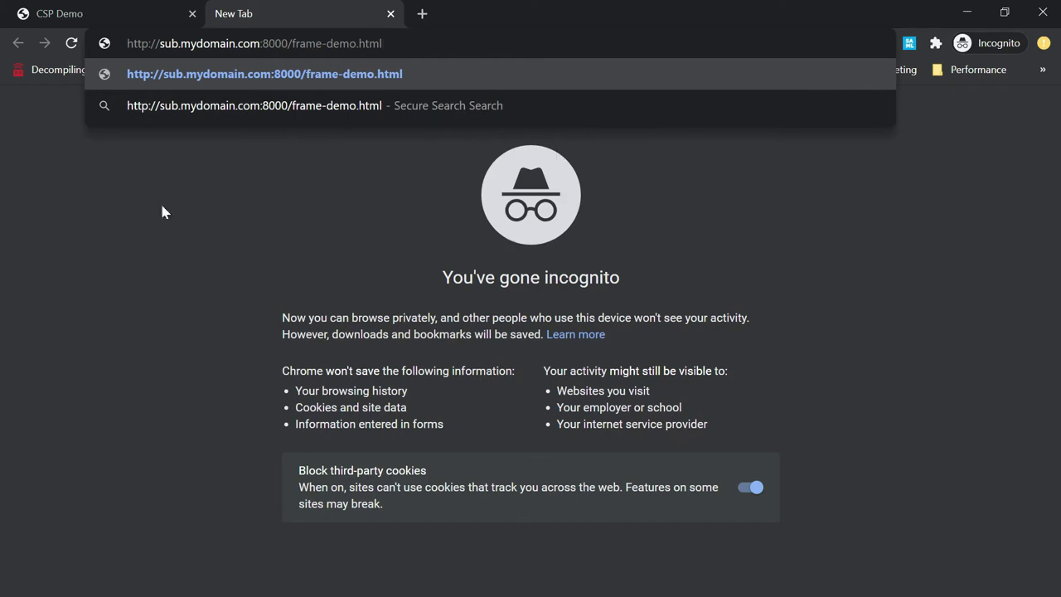
Open the developer tools in the second tab, load the frame-demo.html address and show its console output.
{"action": "right_click", "coordinate": [207, 266]}
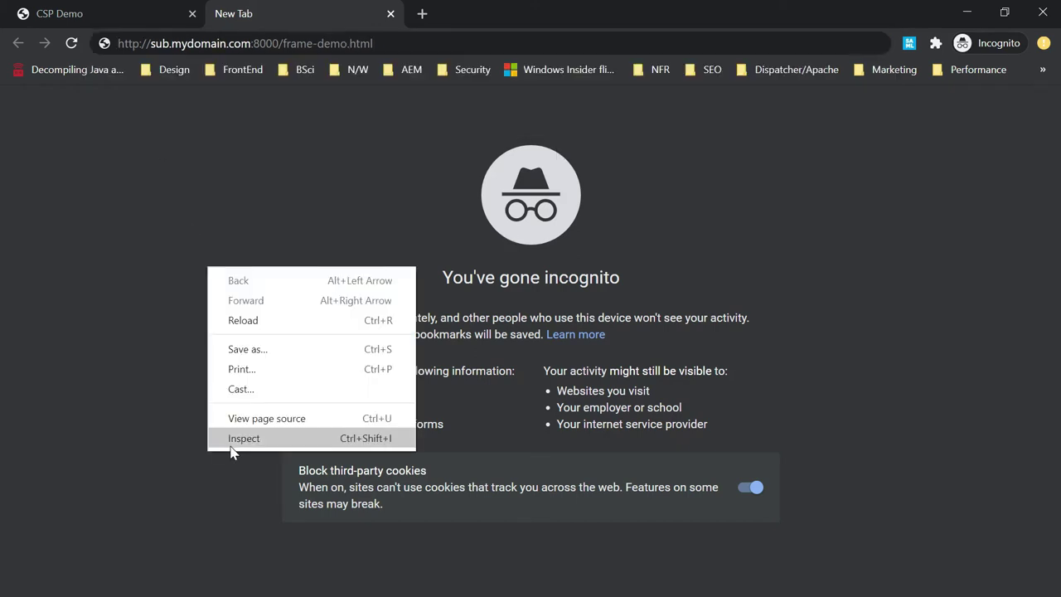
{"action": "left_click", "coordinate": [232, 445]}
{"action": "left_click", "coordinate": [391, 45]}
{"action": "key", "text": "Return"}
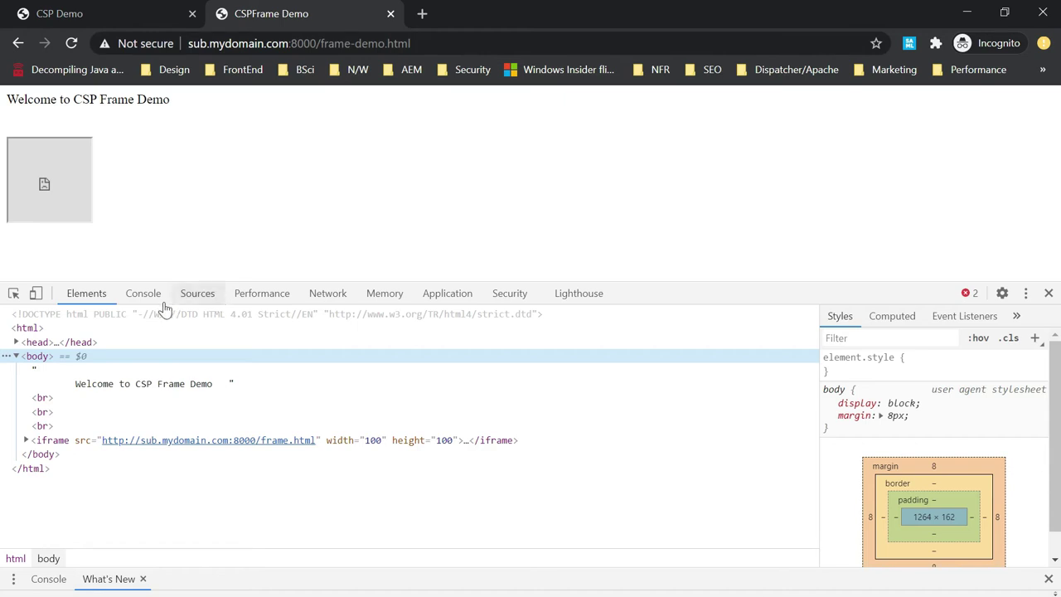
{"action": "left_click", "coordinate": [139, 302]}
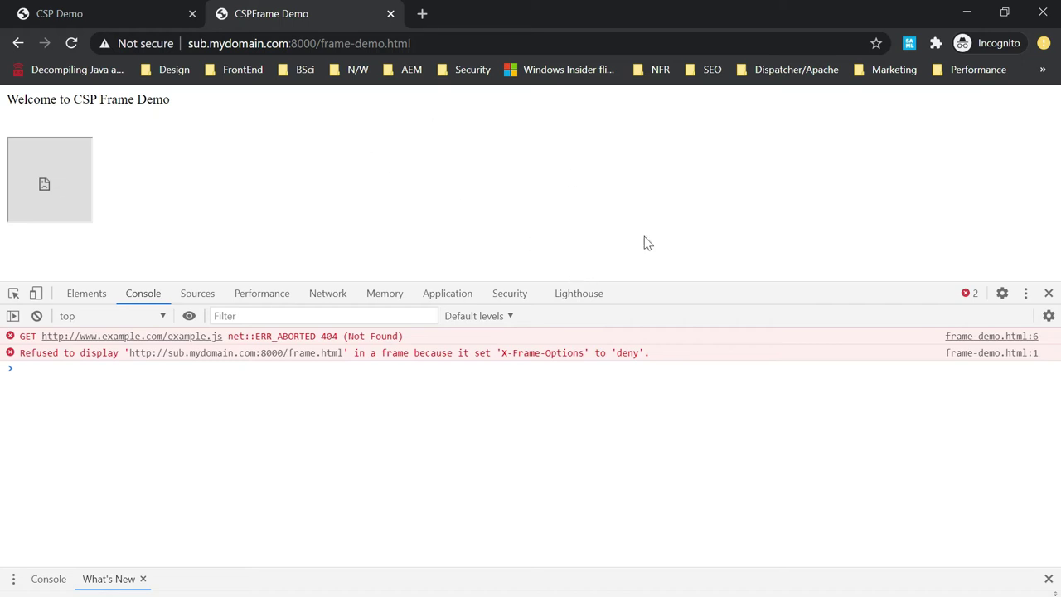
Close the incognito window and switch back to app.js in Notepad++.
{"action": "left_click", "coordinate": [1043, 23]}
{"action": "key", "text": "alt+Tab"}
{"action": "key", "text": "alt+Tab"}
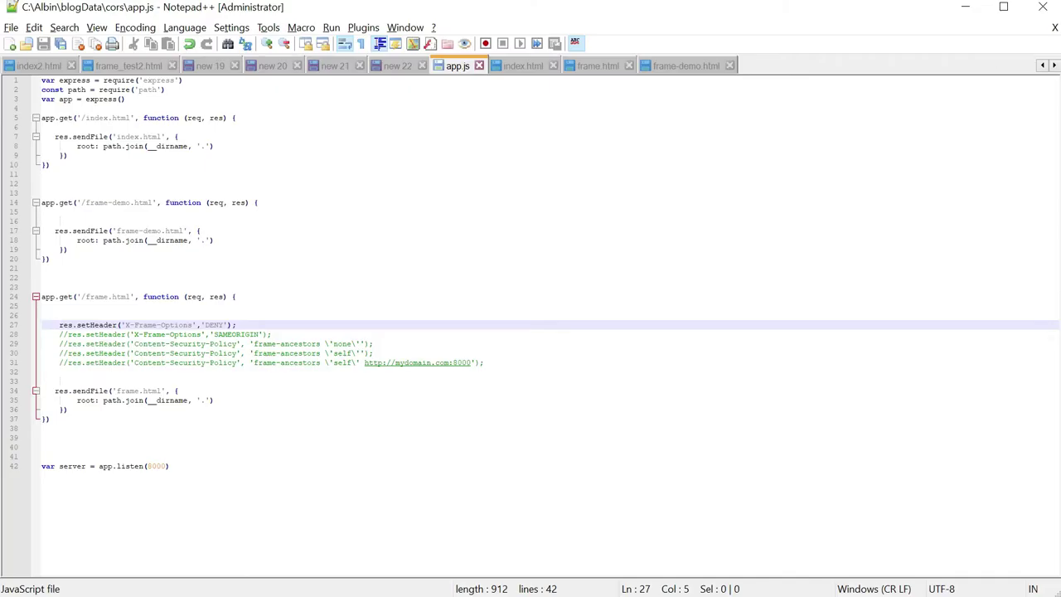
Comment out the X-Frame-Options 'DENY' header, uncomment the 'SAMEORIGIN' header line below it, and save app.js.
{"action": "type", "text": "//"}
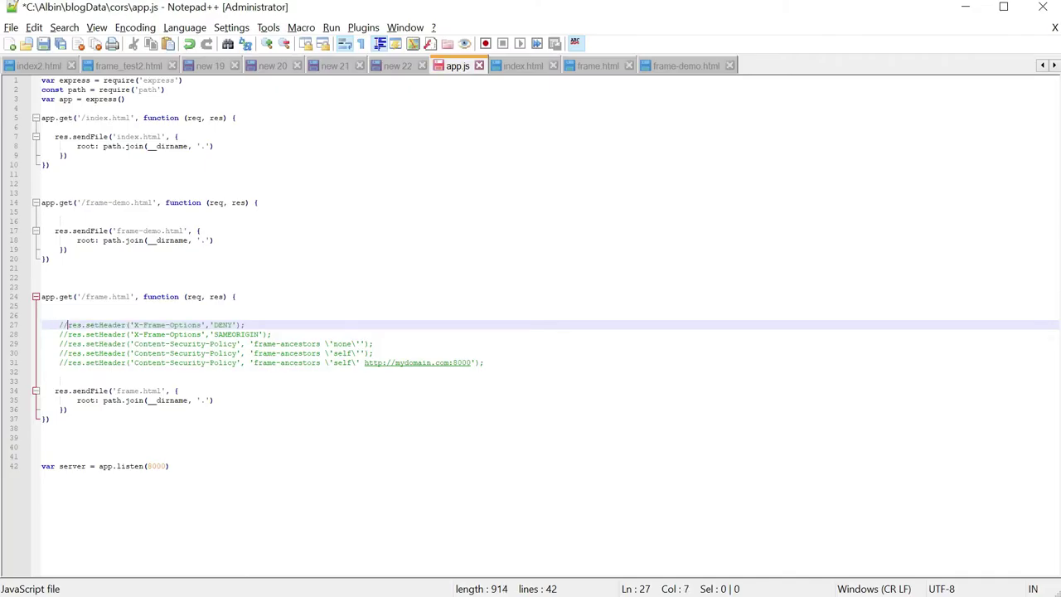
{"action": "left_click", "coordinate": [61, 334]}
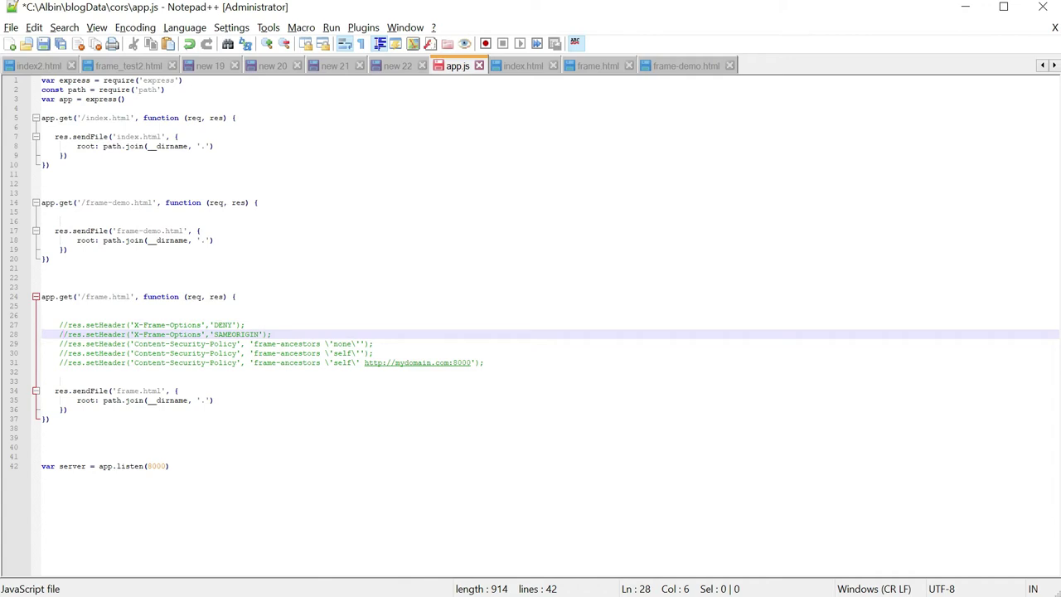
{"action": "key", "text": "Right"}
{"action": "key", "text": "BackSpace"}
{"action": "key", "text": "BackSpace"}
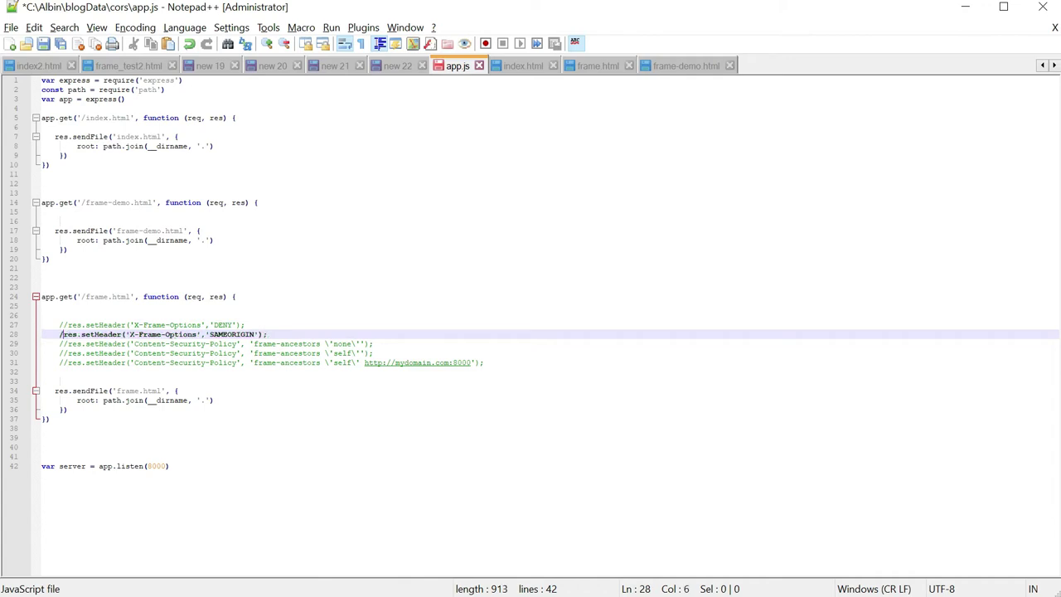
{"action": "key", "text": "ctrl+s"}
Return to the Command Prompt and restart node app.js so the server uses the SAMEORIGIN header.
{"action": "key", "text": "alt+Tab"}
{"action": "key", "text": "alt+Tab"}
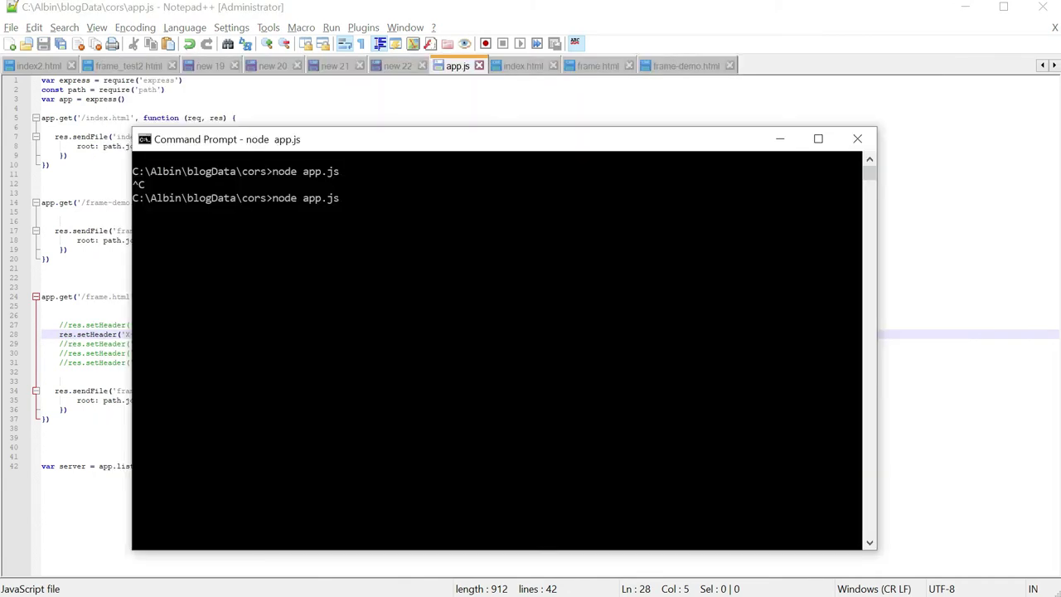
{"action": "key", "text": "ctrl+c"}
{"action": "key", "text": "Up"}
{"action": "key", "text": "Return"}
Switch to Google Chrome and open a fresh incognito window for testing the SAMEORIGIN header.
{"action": "key", "text": "alt+Tab"}
{"action": "key", "text": "alt+Tab"}
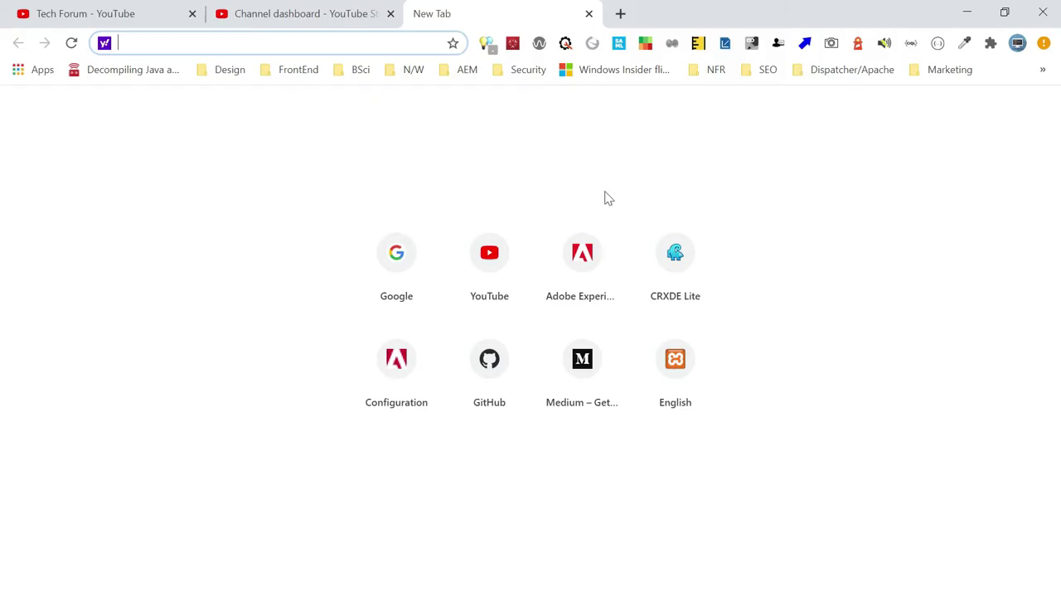
{"action": "left_click", "coordinate": [1044, 43]}
{"action": "left_click", "coordinate": [782, 137]}
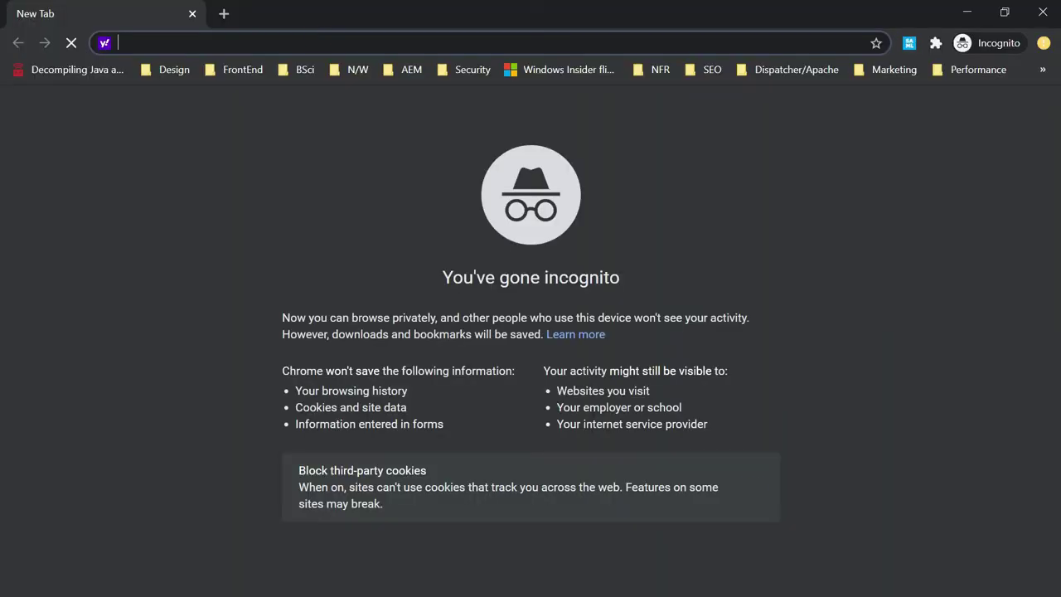
Open the developer tools in the incognito window and load mydomain.com:8000/index.html.
{"action": "type", "text": "mys"}
{"action": "key", "text": "BackSpace"}
{"action": "type", "text": "d"}
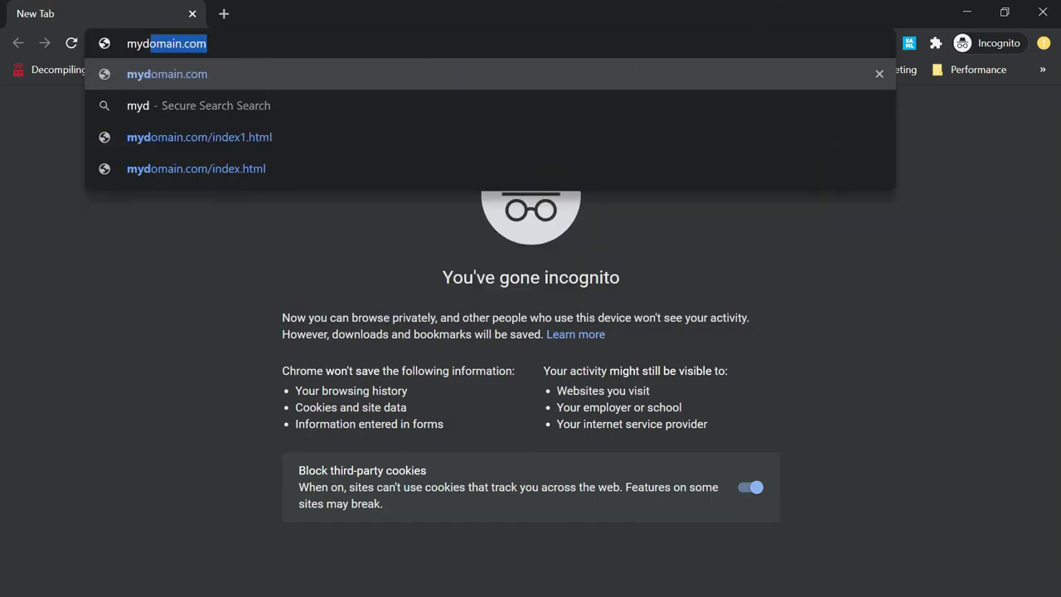
{"action": "key", "text": "Right"}
{"action": "type", "text": ":"}
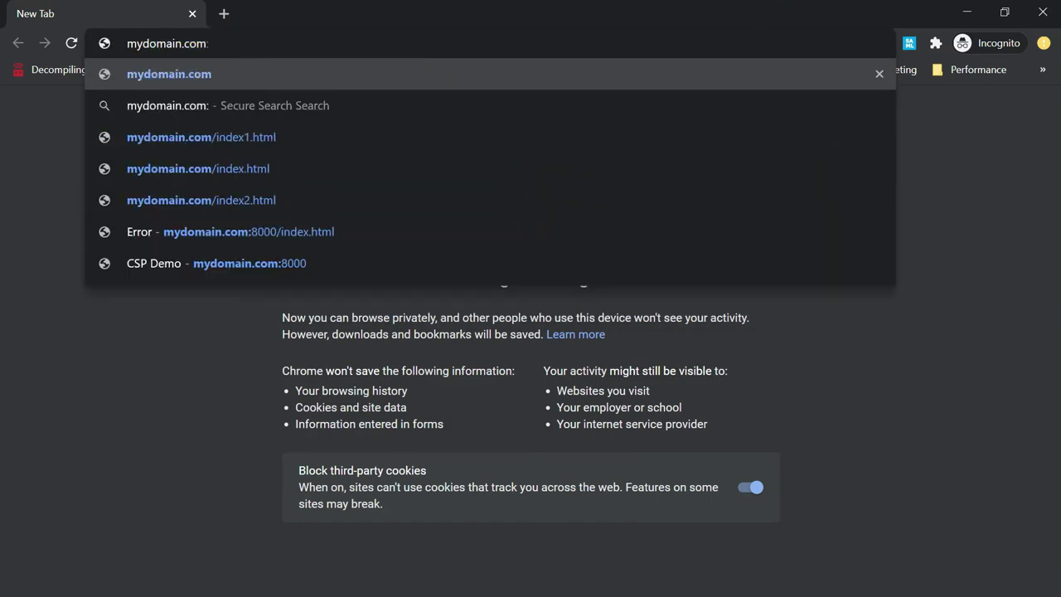
{"action": "type", "text": "8000"}
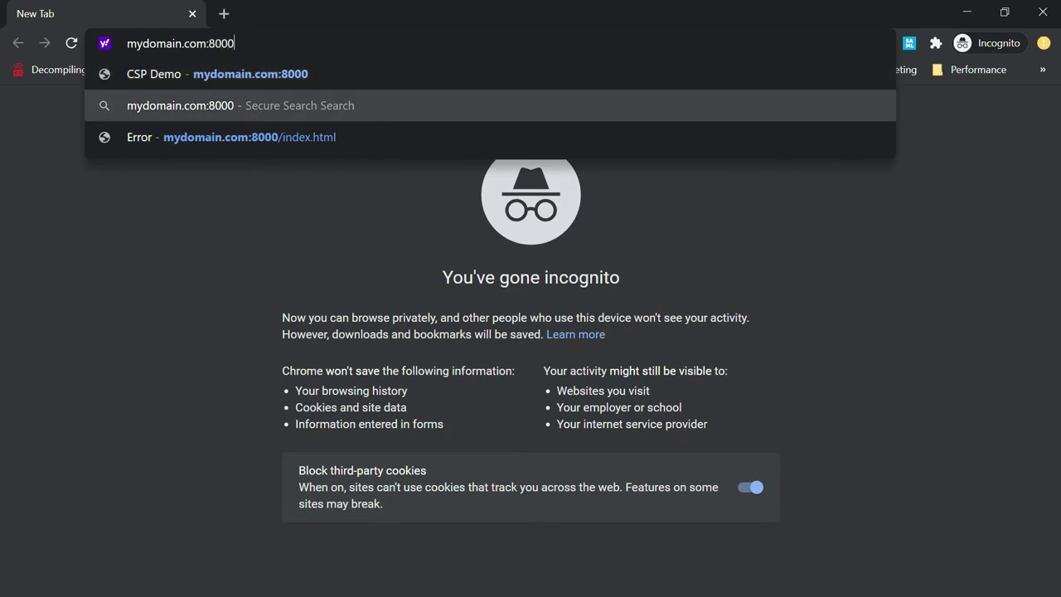
{"action": "key", "text": "Down"}
{"action": "right_click", "coordinate": [155, 297]}
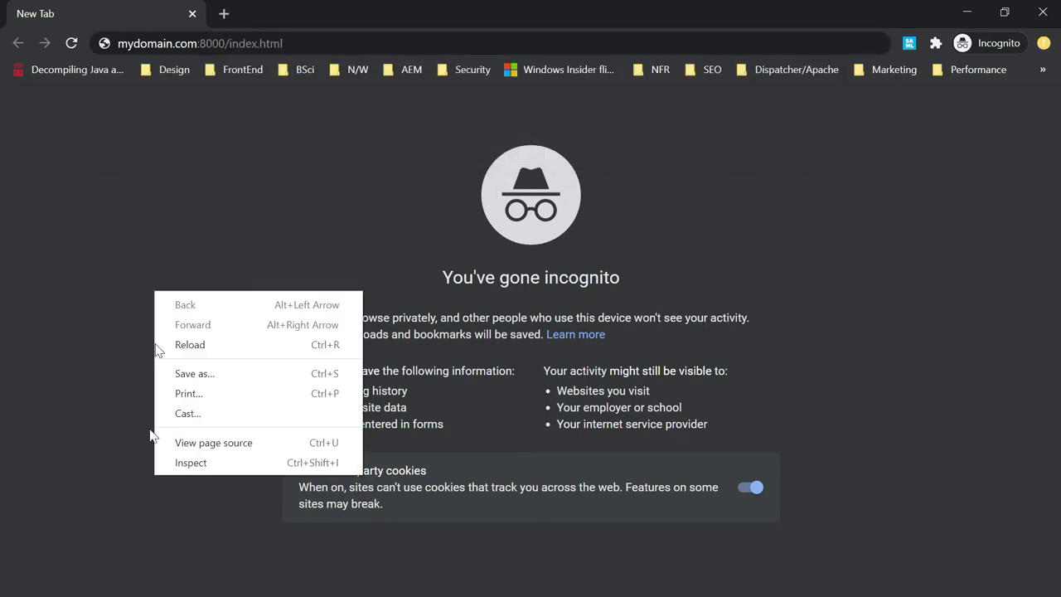
{"action": "left_click", "coordinate": [185, 463]}
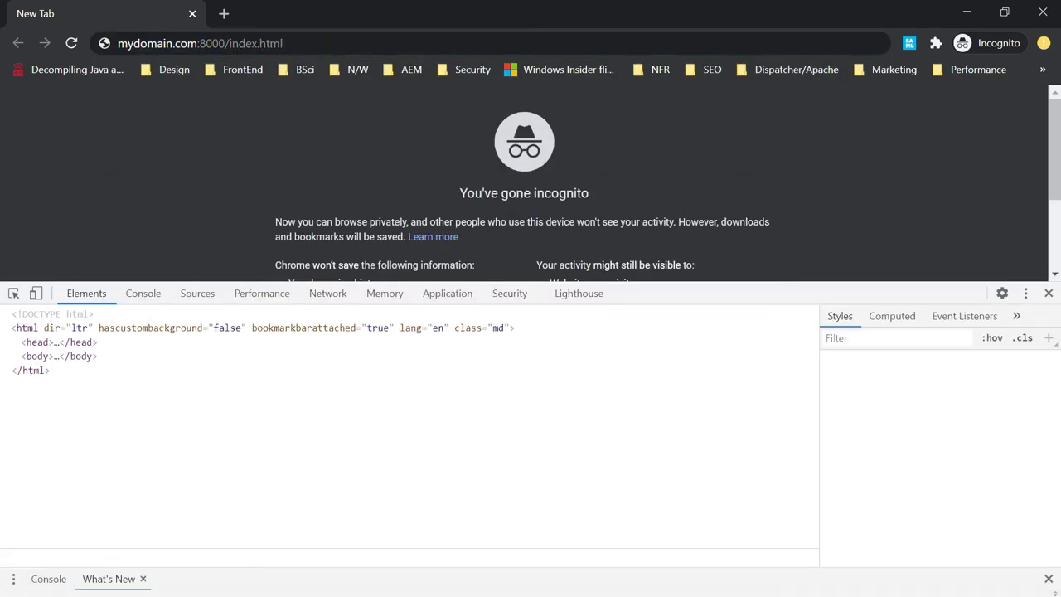
{"action": "key", "text": "Return"}
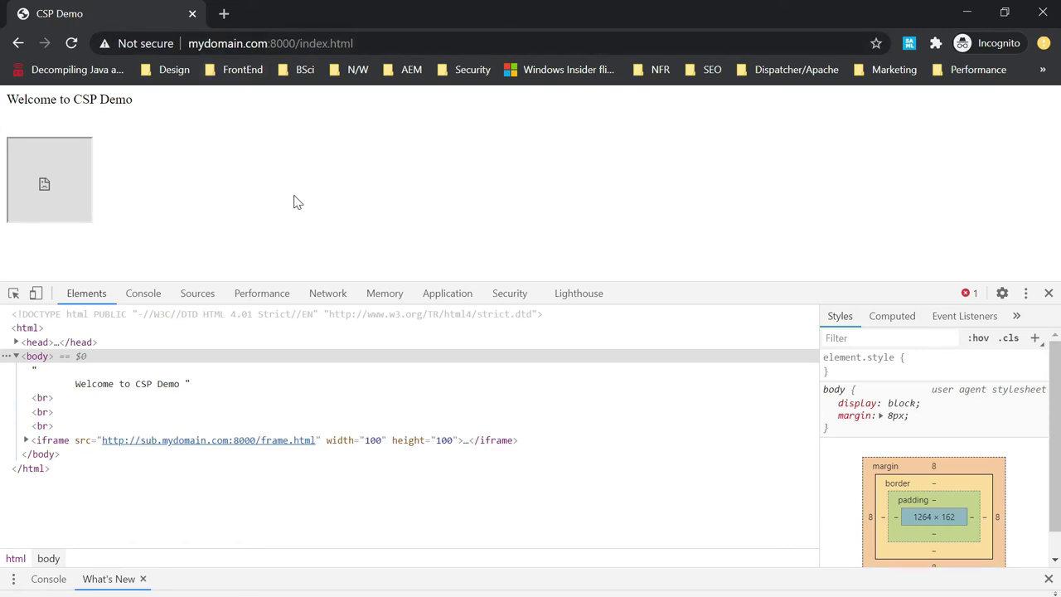
Check the console error, then examine the X-Frame-Options response header of the frame.html request.
{"action": "left_click", "coordinate": [142, 294]}
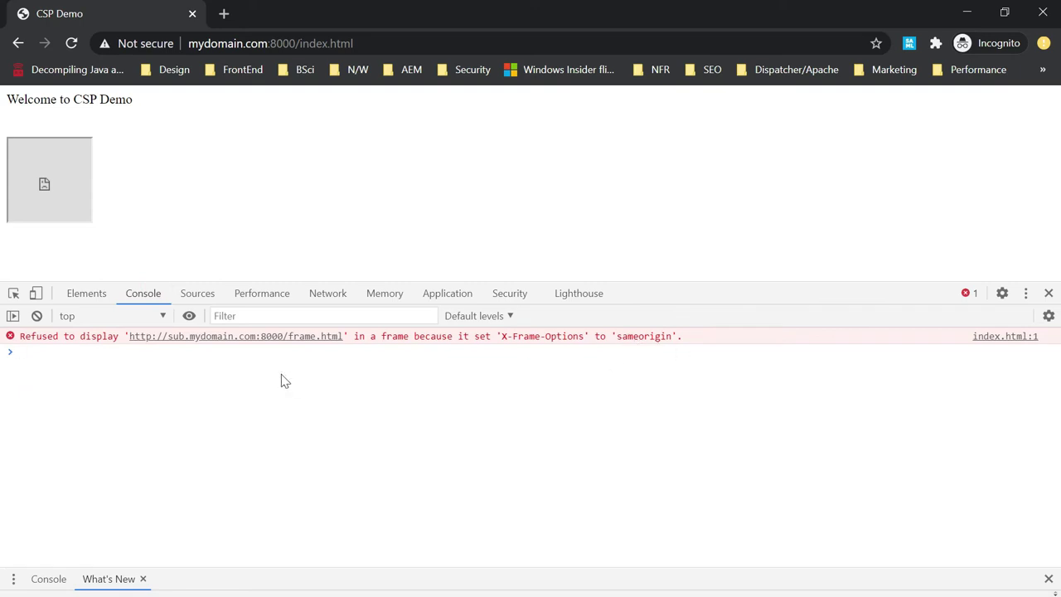
{"action": "left_click", "coordinate": [325, 295]}
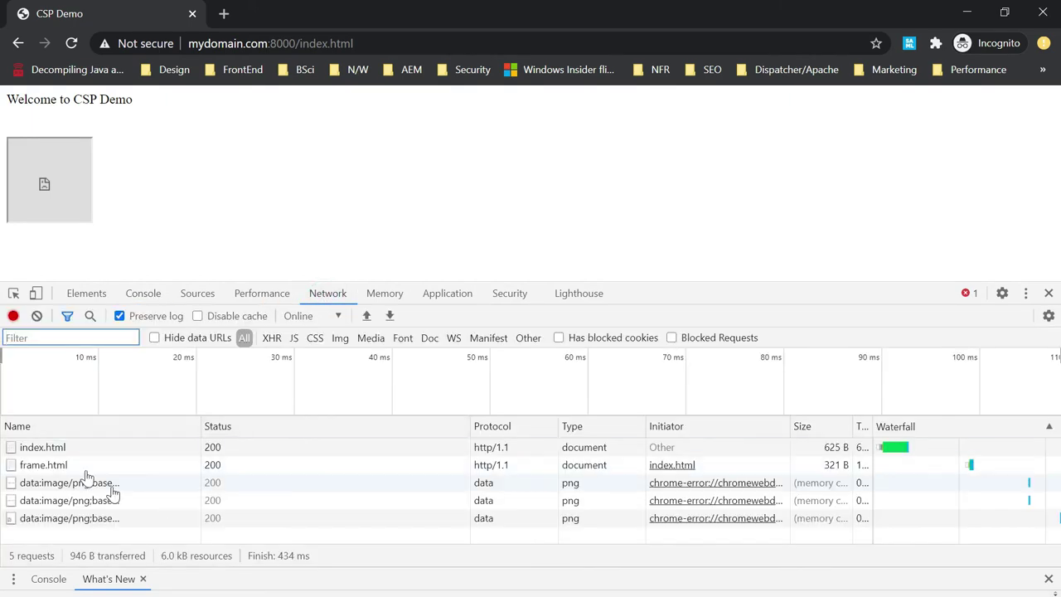
{"action": "left_click", "coordinate": [38, 465]}
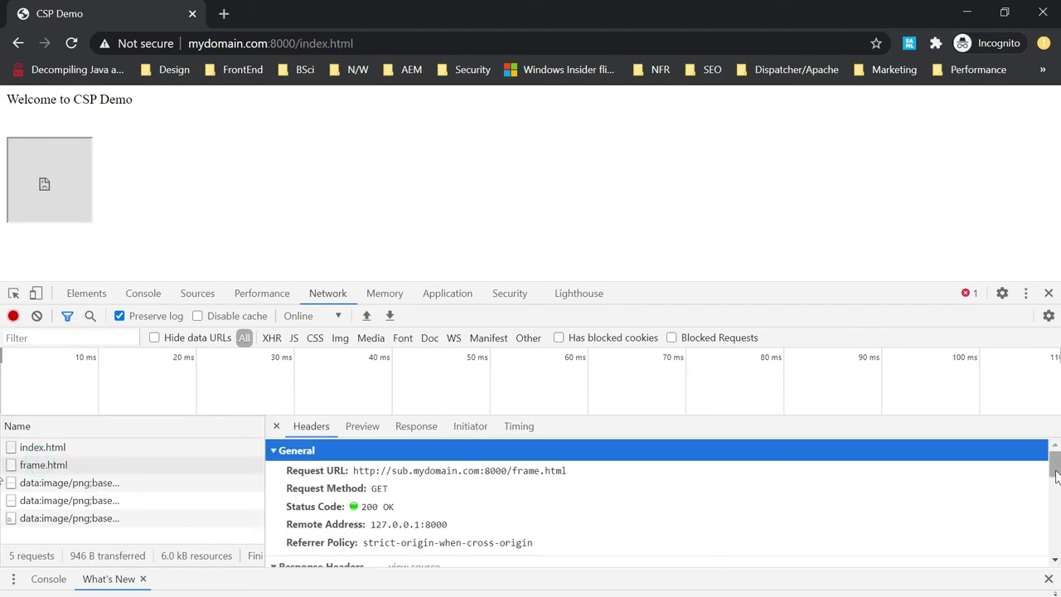
{"action": "left_click_drag", "start_coordinate": [1056, 474], "coordinate": [1058, 522]}
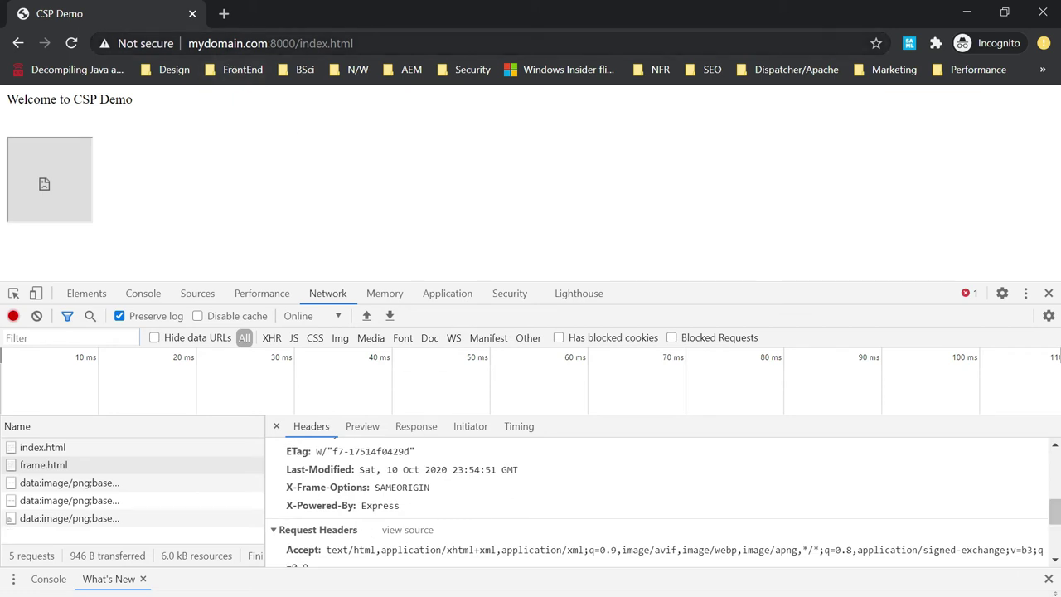
Load sub.mydomain.com:8000/frame-demo.html and check the console for framing errors.
{"action": "double_click", "coordinate": [189, 43]}
{"action": "left_click", "coordinate": [190, 43]}
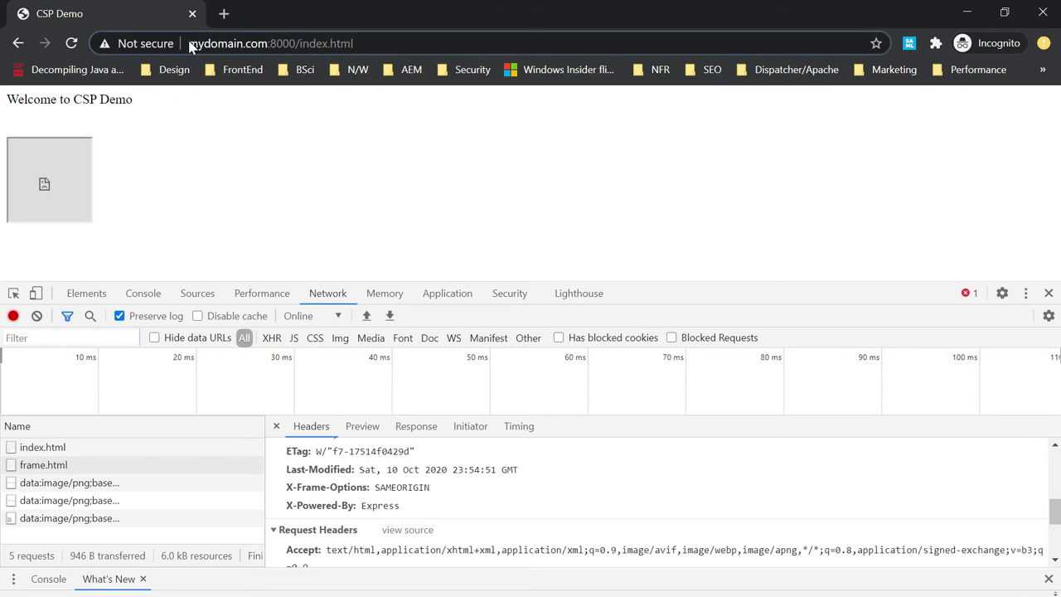
{"action": "type", "text": "sub."}
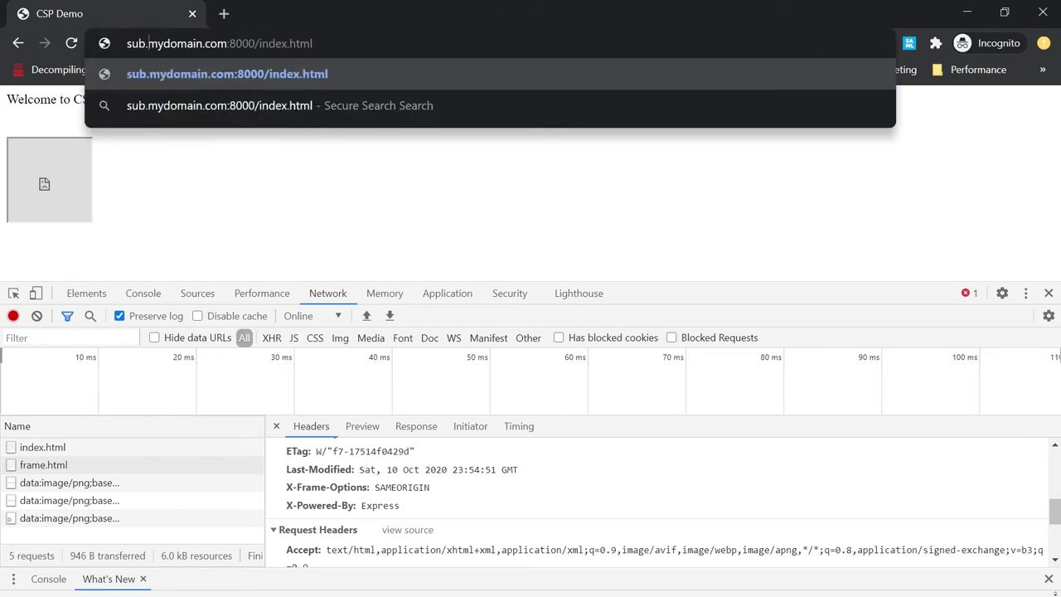
{"action": "double_click", "coordinate": [277, 43]}
{"action": "type", "text": "f"}
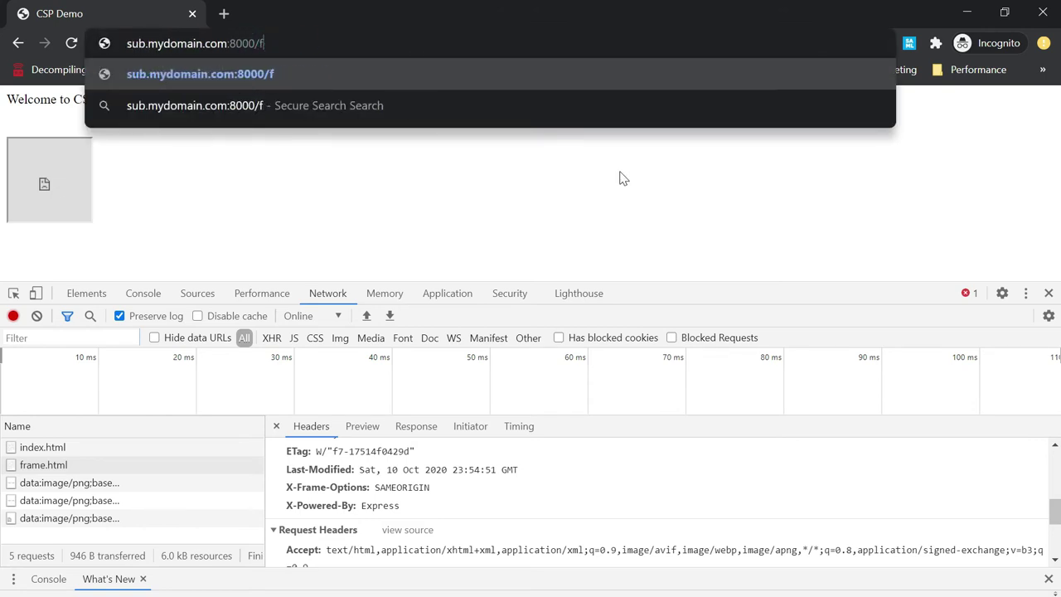
{"action": "type", "text": "rame-de"}
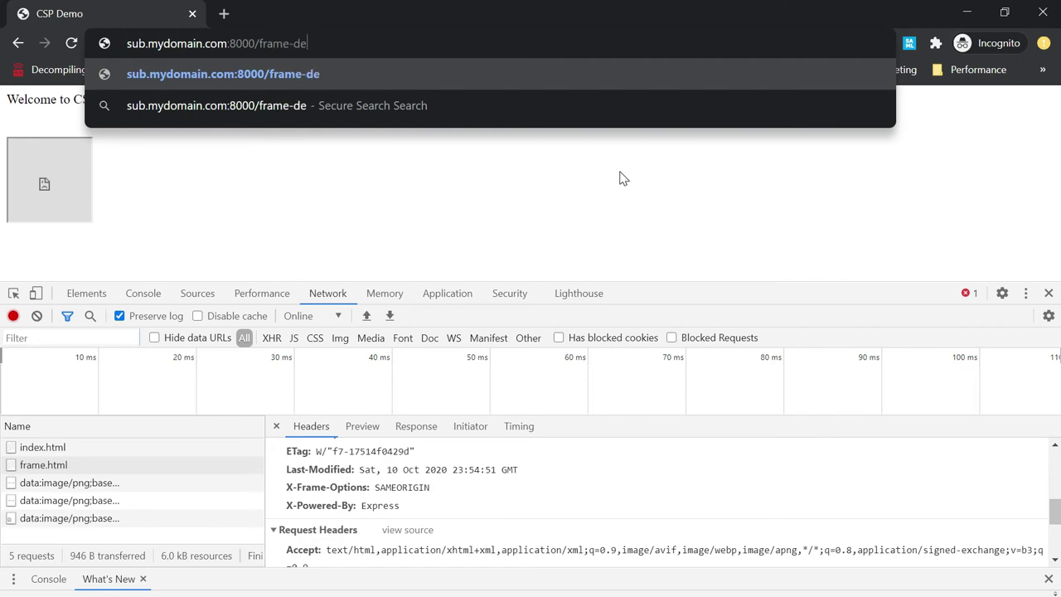
{"action": "type", "text": "mo.html"}
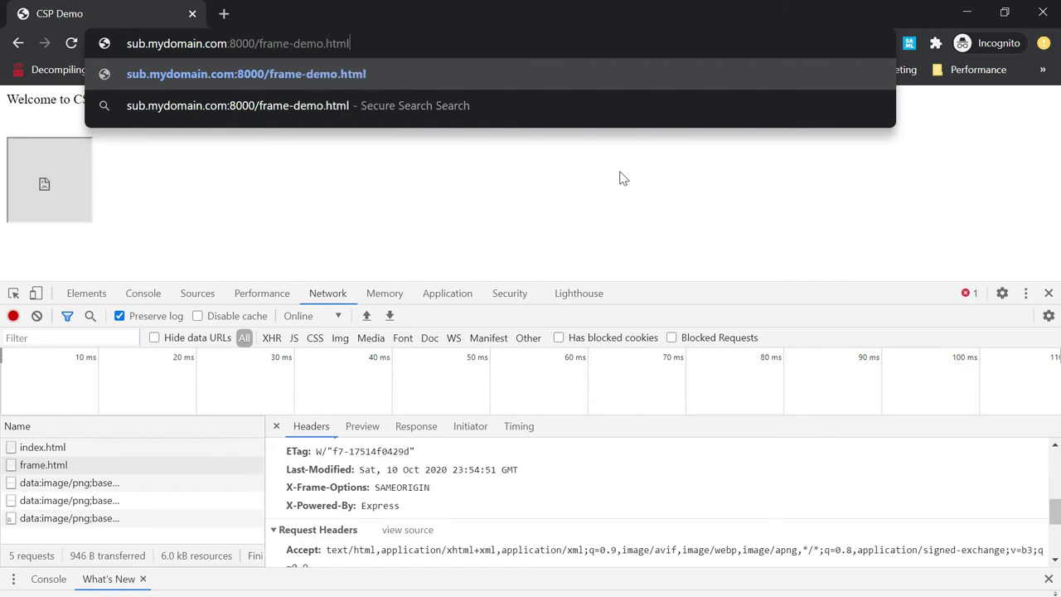
{"action": "key", "text": "Return"}
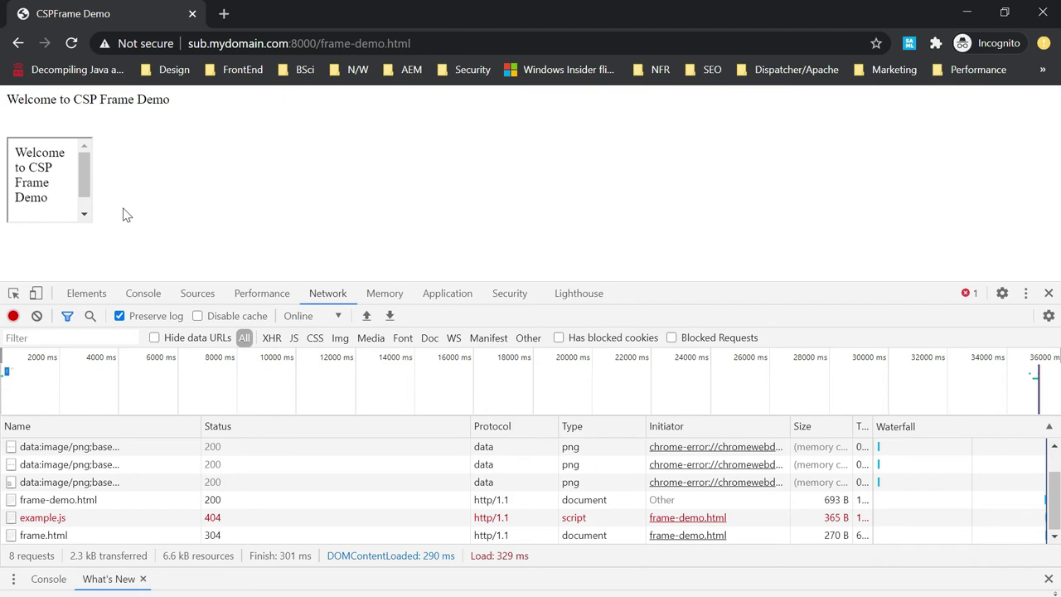
{"action": "left_click", "coordinate": [142, 295]}
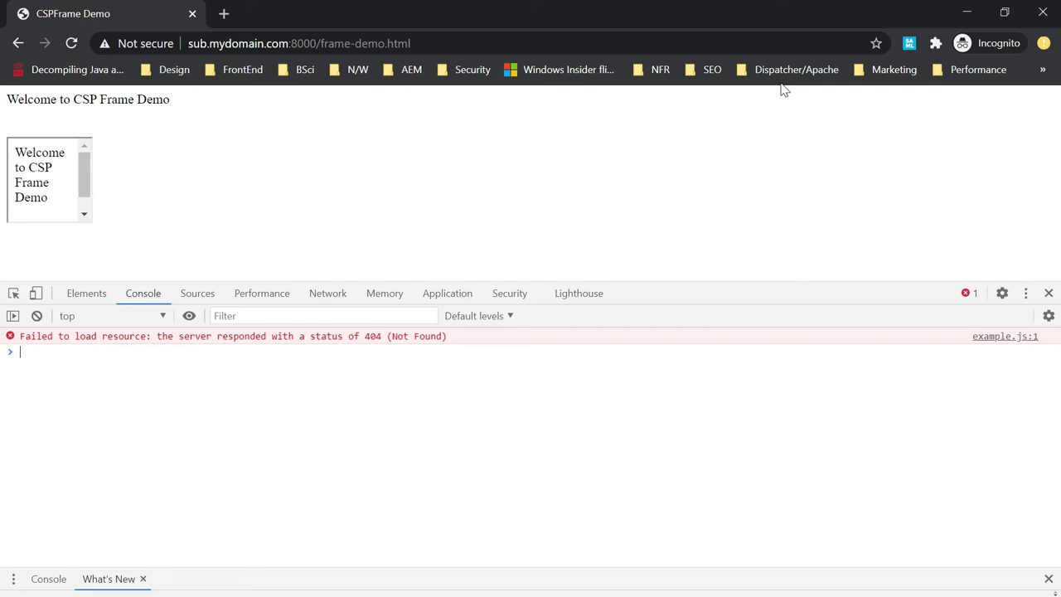
Switch to Notepad++, glance at index.html, and return to app.js.
{"action": "key", "text": "alt+Tab"}
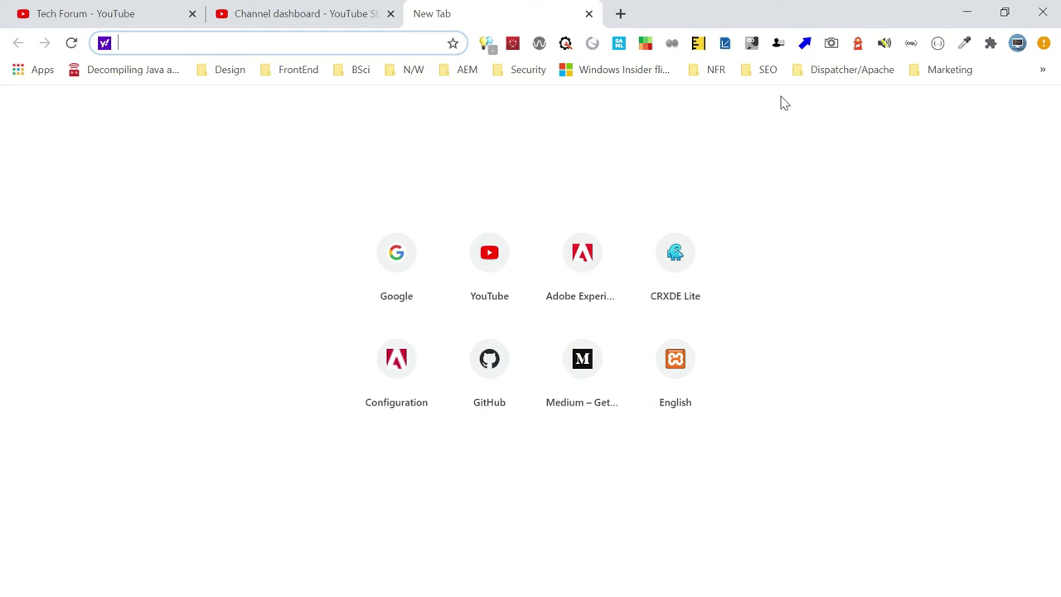
{"action": "key", "text": "alt+Tab"}
{"action": "key", "text": "alt+Tab"}
{"action": "key", "text": "alt+Tab"}
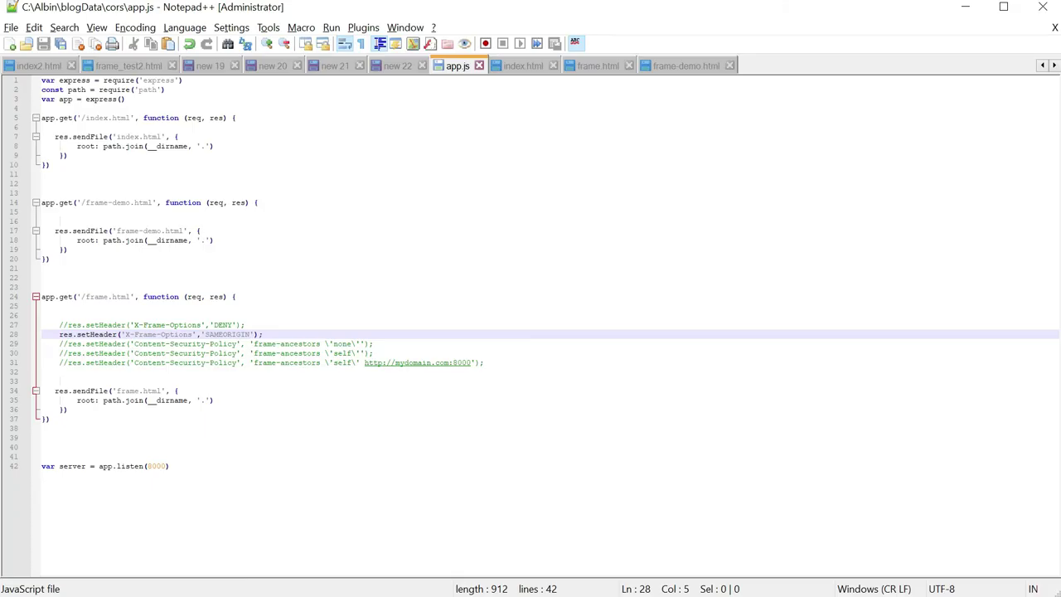
{"action": "left_click", "coordinate": [523, 70]}
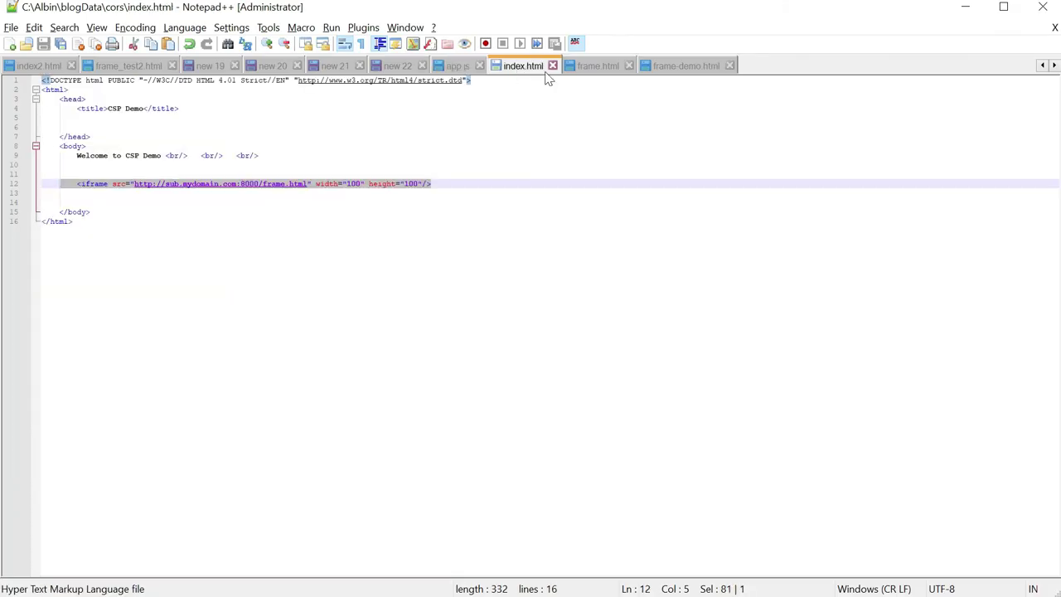
{"action": "left_click", "coordinate": [458, 66]}
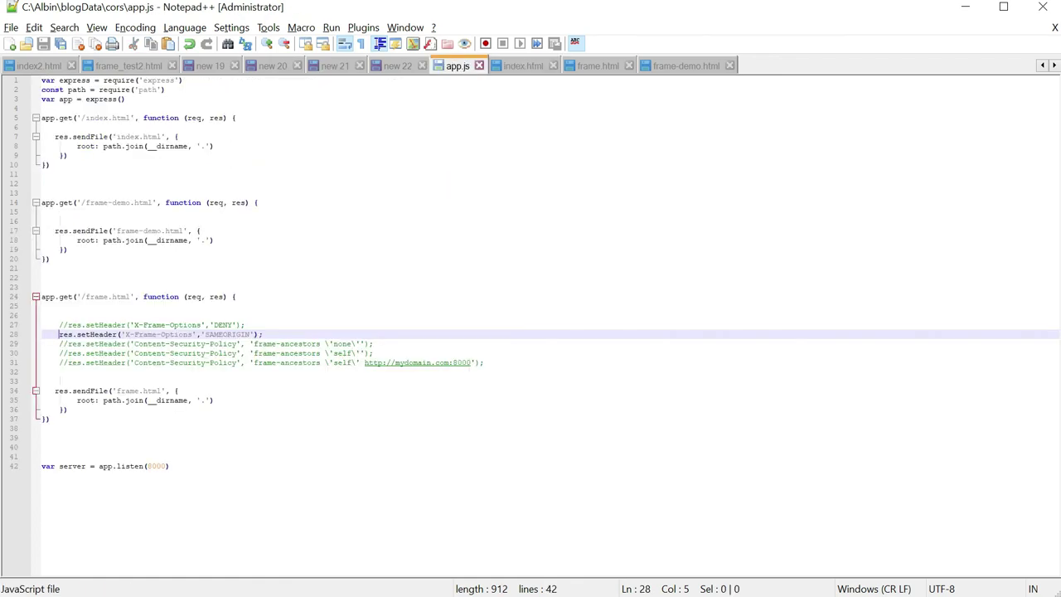
Comment out the X-Frame-Options 'SAMEORIGIN' header, uncomment the Content-Security-Policy frame-ancestors 'none' line, and save app.js.
{"action": "type", "text": "//"}
{"action": "key", "text": "Down"}
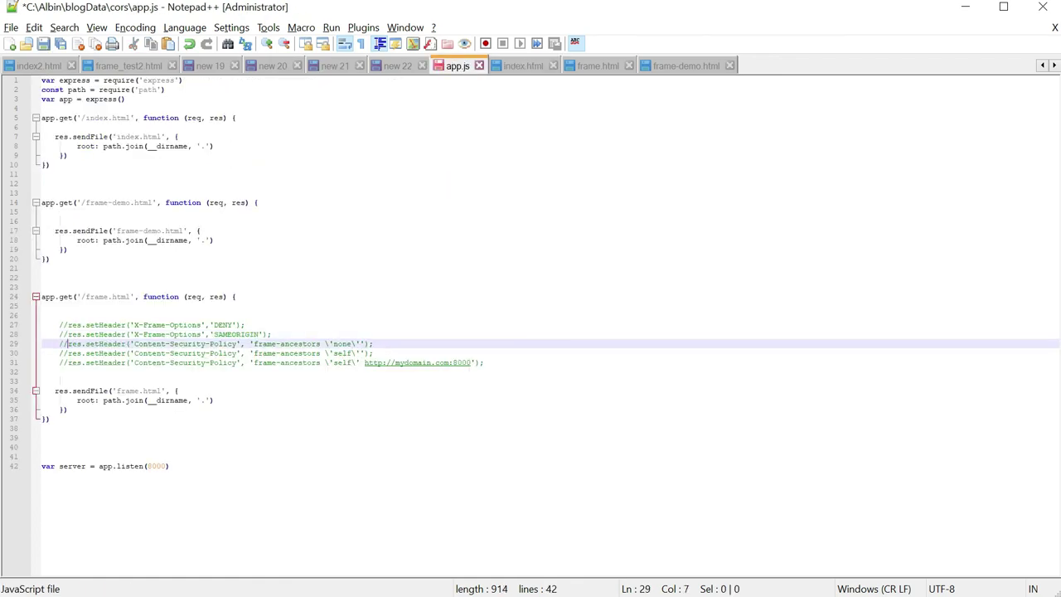
{"action": "key", "text": "BackSpace"}
{"action": "key", "text": "BackSpace"}
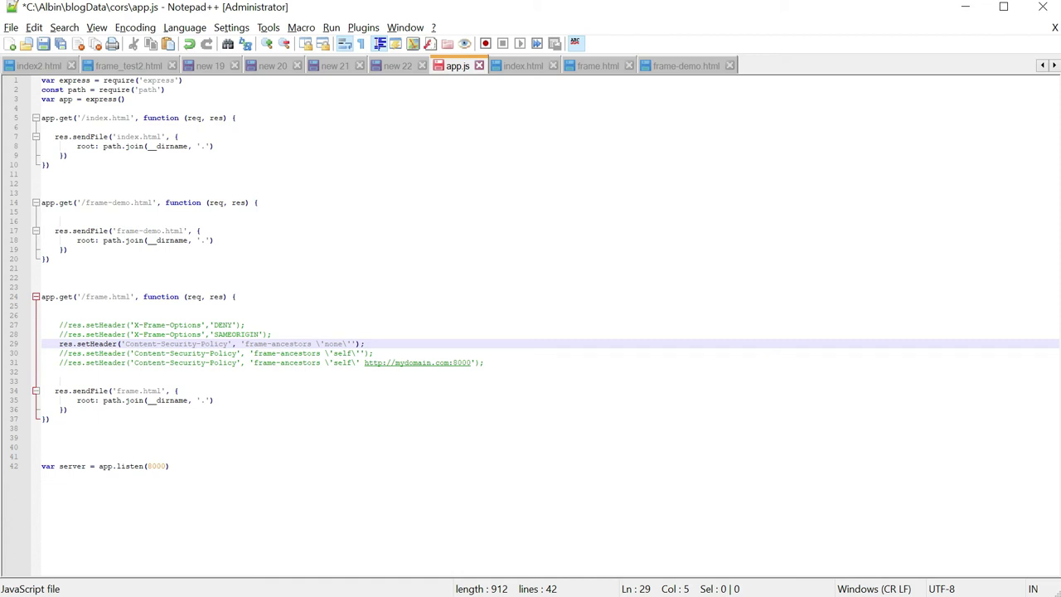
{"action": "double_click", "coordinate": [223, 325]}
{"action": "key", "text": "ctrl+s"}
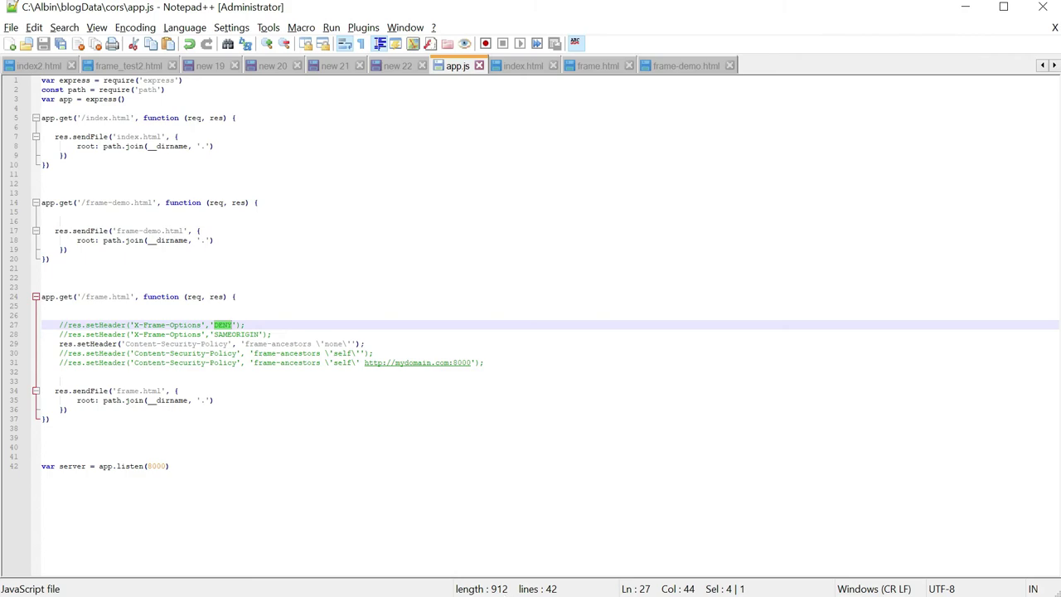
Switch to the Command Prompt, stop the running server, and restart it with node app.js.
{"action": "key", "text": "super"}
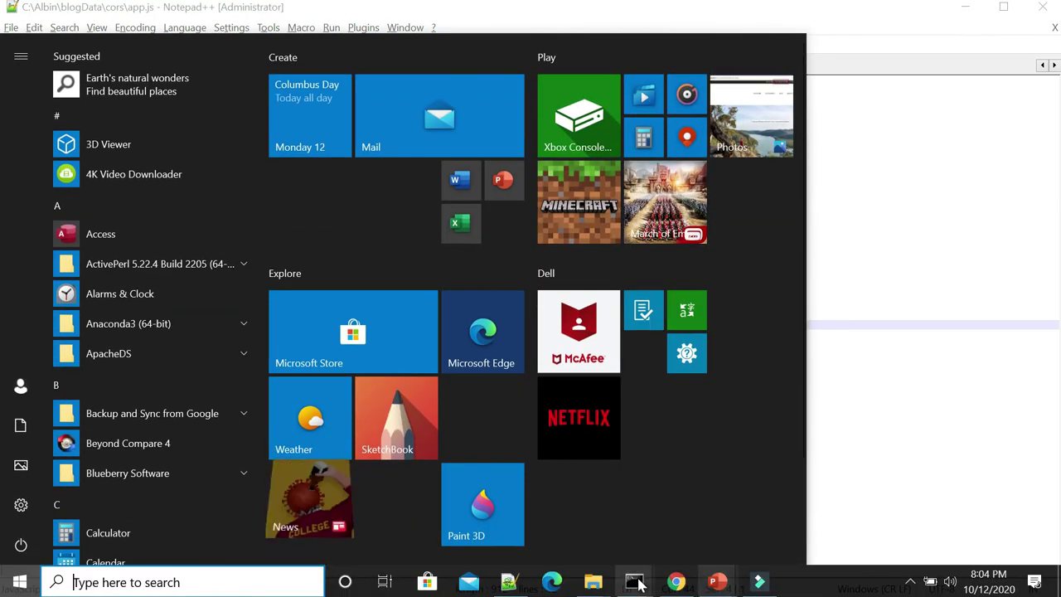
{"action": "mouse_move", "coordinate": [639, 585]}
{"action": "left_click", "coordinate": [701, 494]}
{"action": "key", "text": "ctrl+c"}
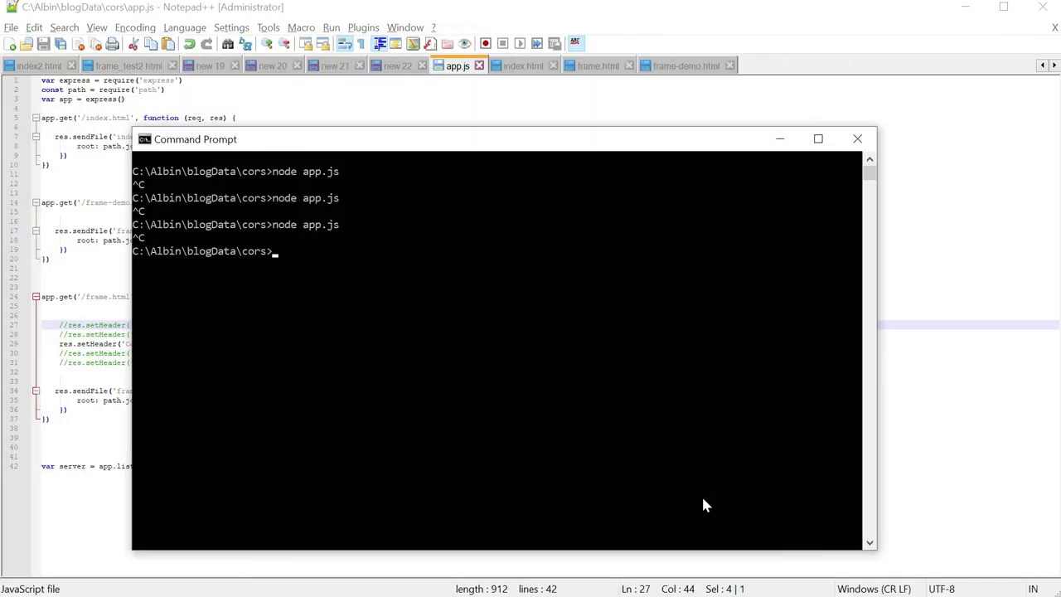
{"action": "key", "text": "Up"}
{"action": "key", "text": "Return"}
Switch to Google Chrome, open a new incognito window, and open the developer tools in it.
{"action": "key", "text": "alt+Tab"}
{"action": "key", "text": "Tab"}
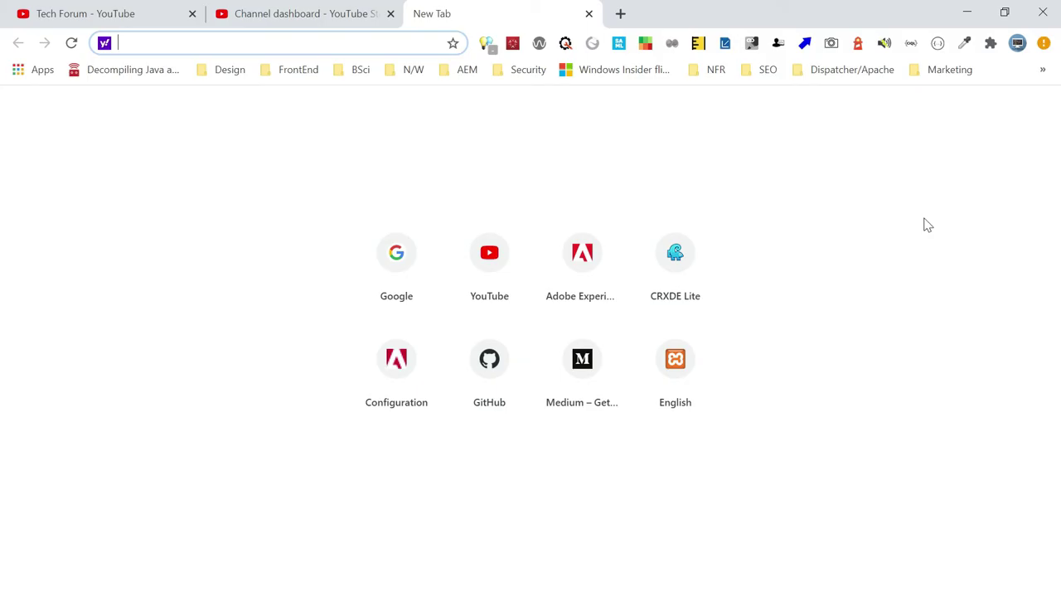
{"action": "left_click", "coordinate": [1043, 43]}
{"action": "left_click", "coordinate": [768, 137]}
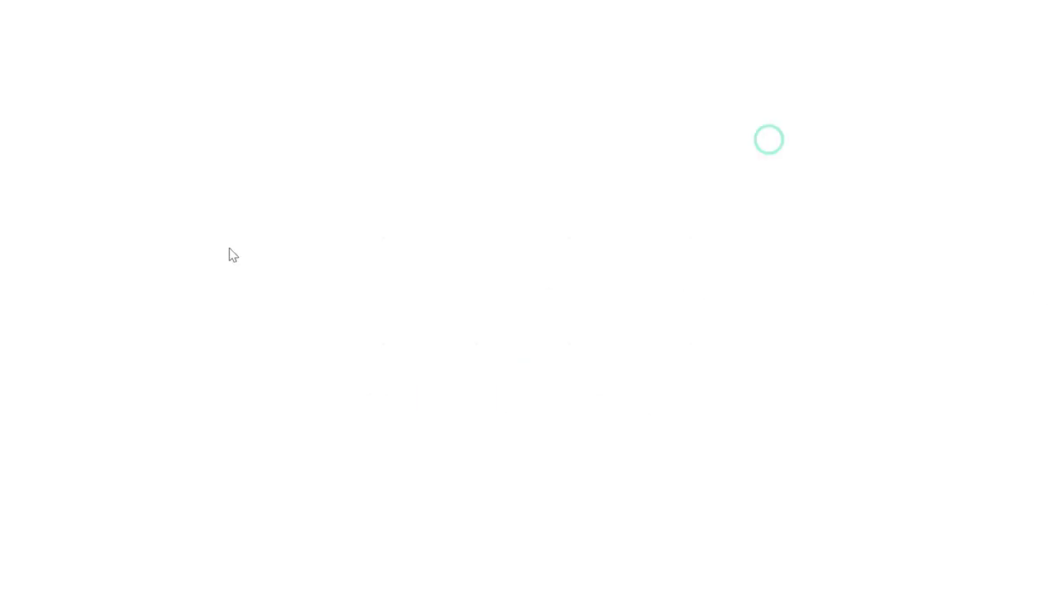
{"action": "right_click", "coordinate": [189, 188]}
{"action": "left_click", "coordinate": [212, 362]}
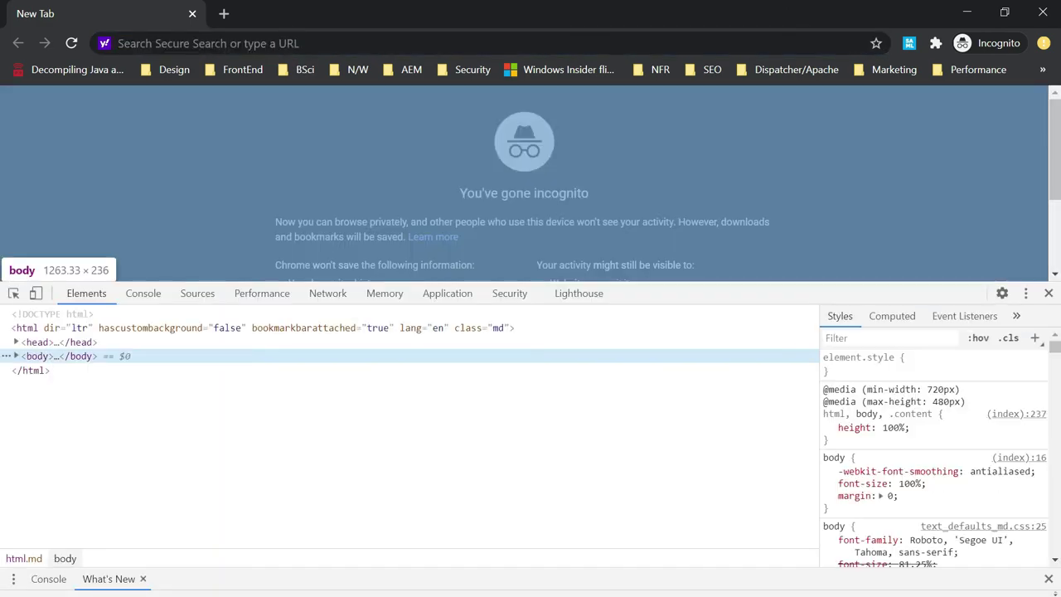
Load mydomain.com:8000/index.html in the incognito window and check the console for the framing error.
{"action": "key", "text": "ctrl+l"}
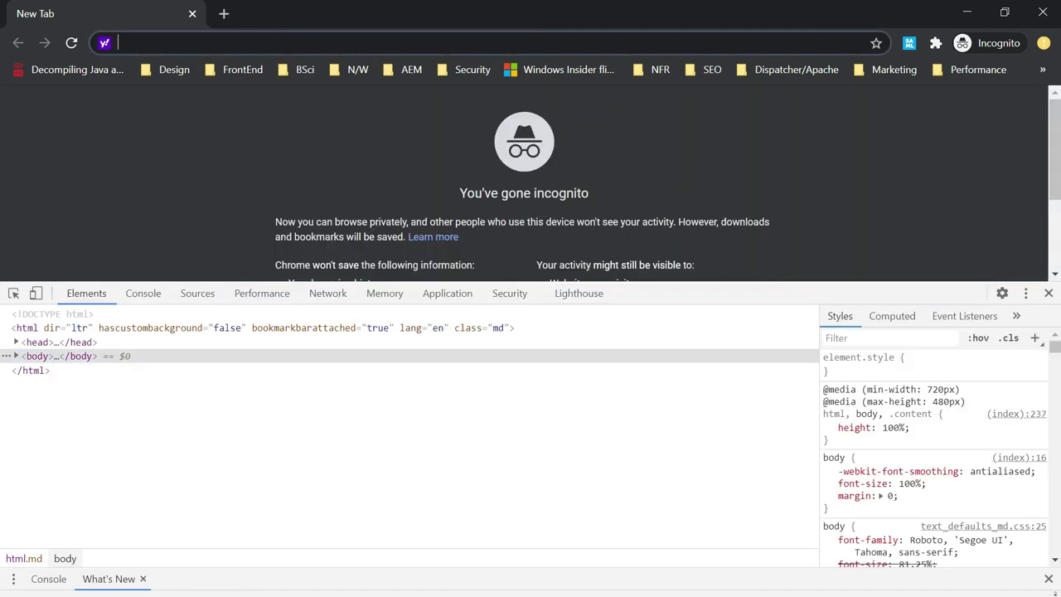
{"action": "type", "text": "mydo"}
{"action": "key", "text": "Right"}
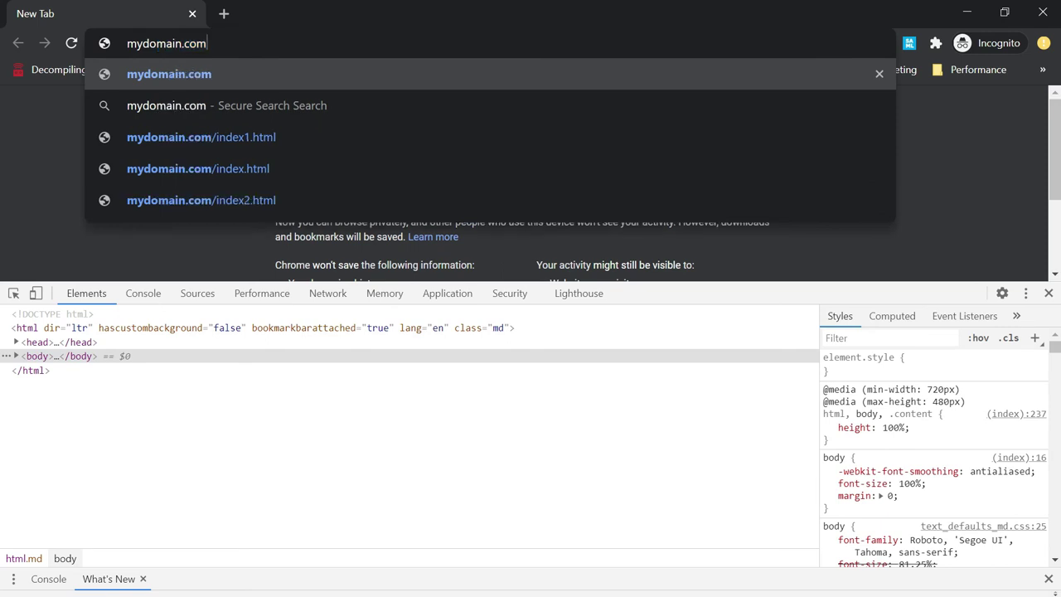
{"action": "type", "text": ":8000"}
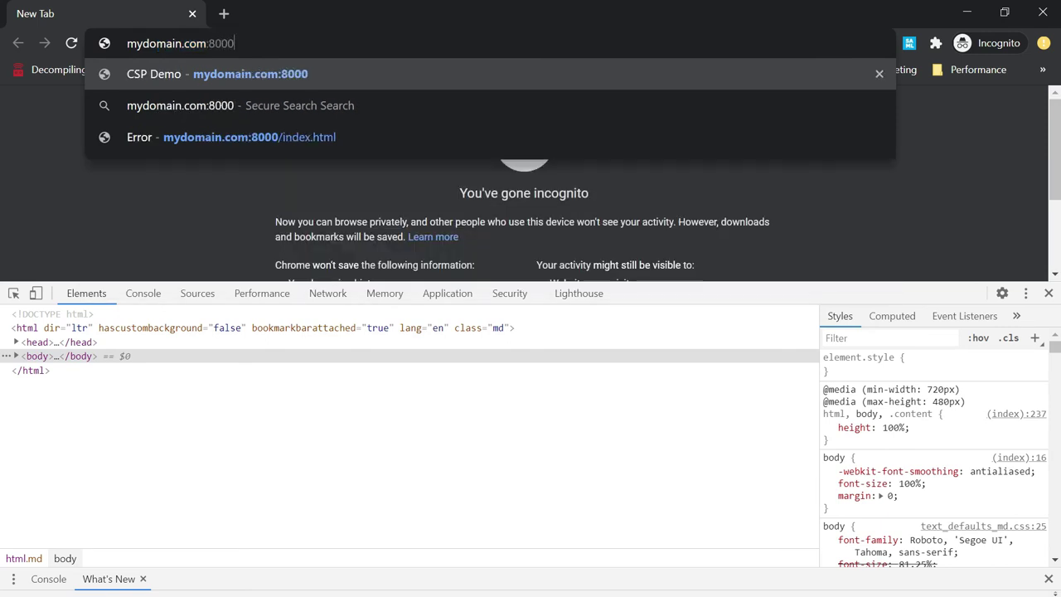
{"action": "key", "text": "Down"}
{"action": "key", "text": "Down"}
{"action": "key", "text": "Return"}
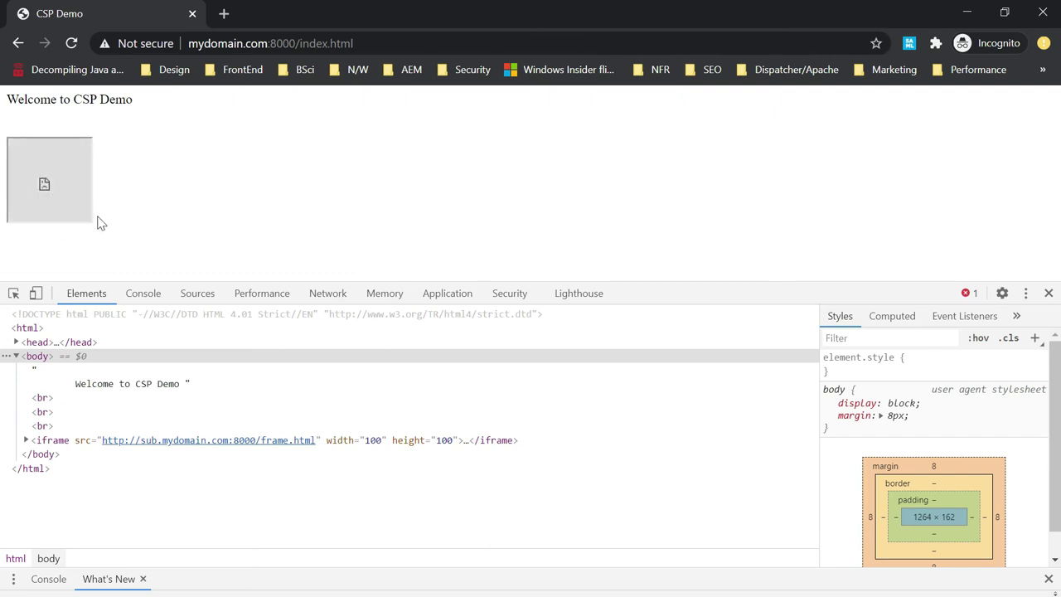
{"action": "left_click", "coordinate": [150, 294]}
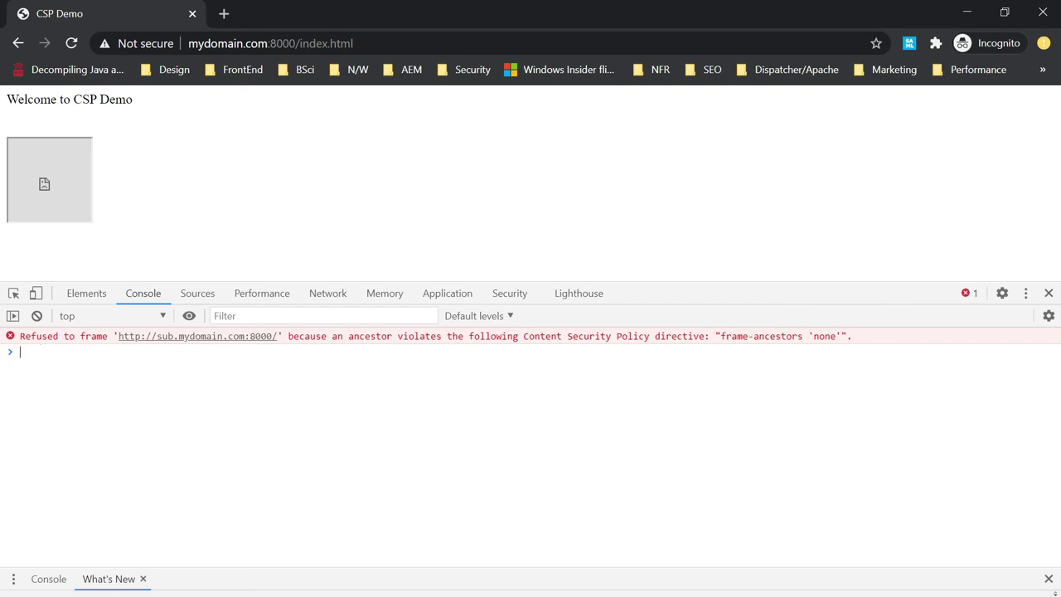
{"action": "left_click", "coordinate": [540, 350]}
{"action": "left_click", "coordinate": [340, 42]}
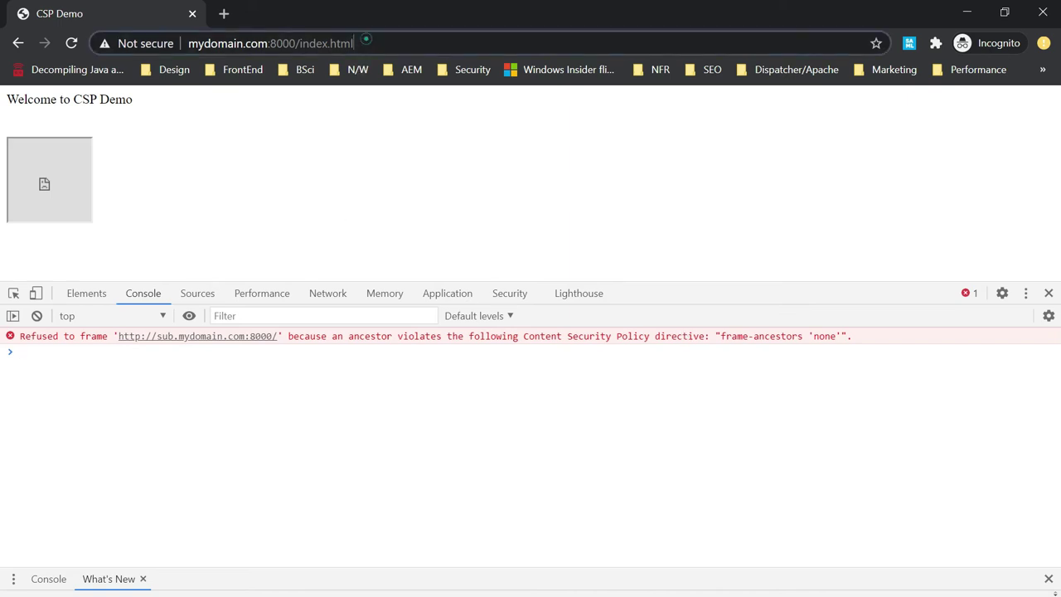
{"action": "left_click", "coordinate": [224, 13]}
{"action": "key", "text": "ctrl+v"}
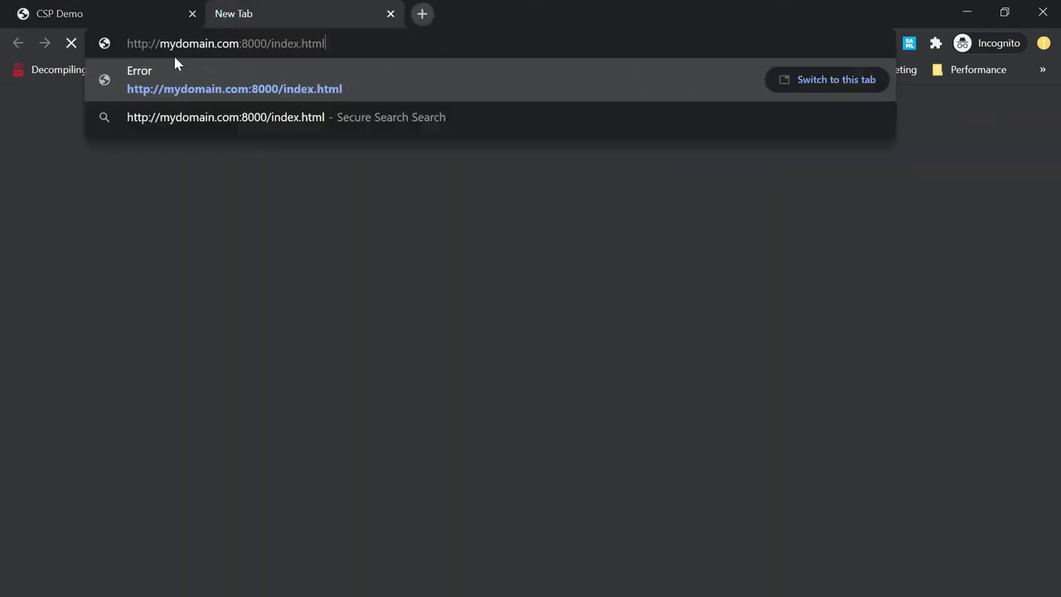
{"action": "left_click", "coordinate": [159, 43]}
{"action": "type", "text": "sub."}
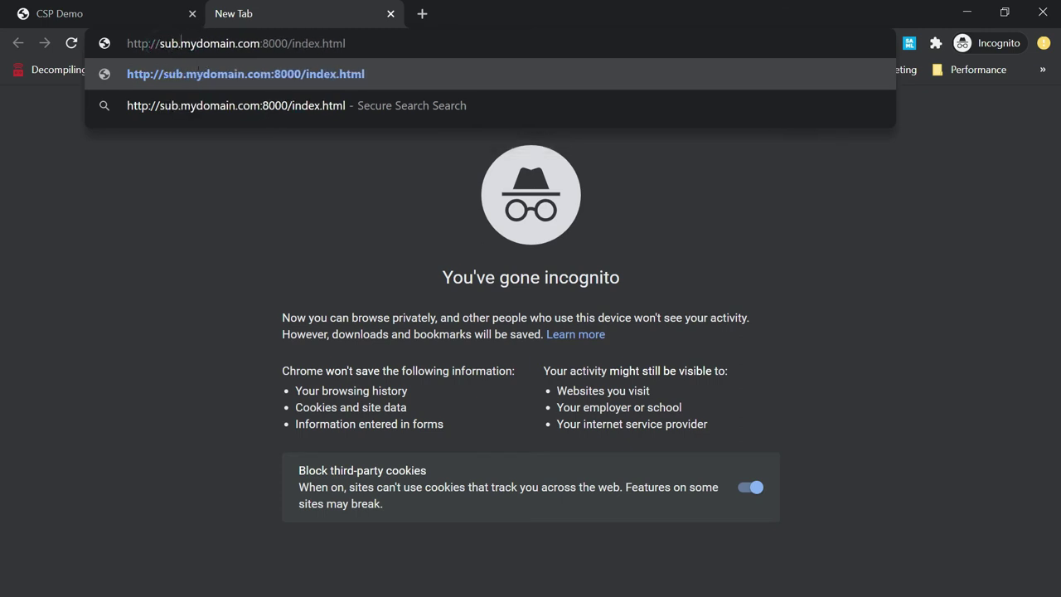
{"action": "left_click_drag", "start_coordinate": [290, 43], "coordinate": [574, 117]}
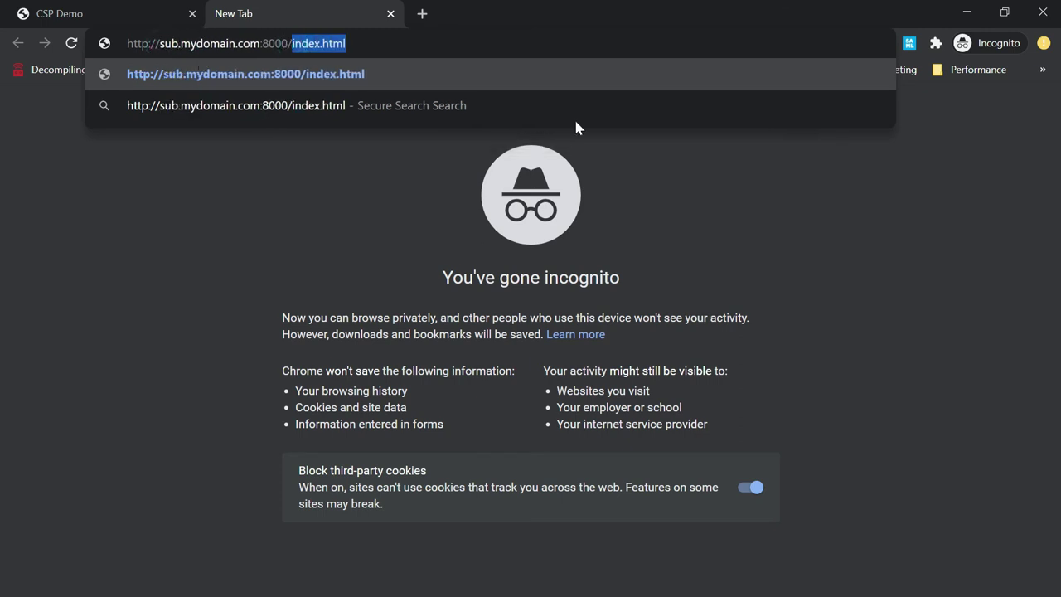
{"action": "type", "text": "frame-de"}
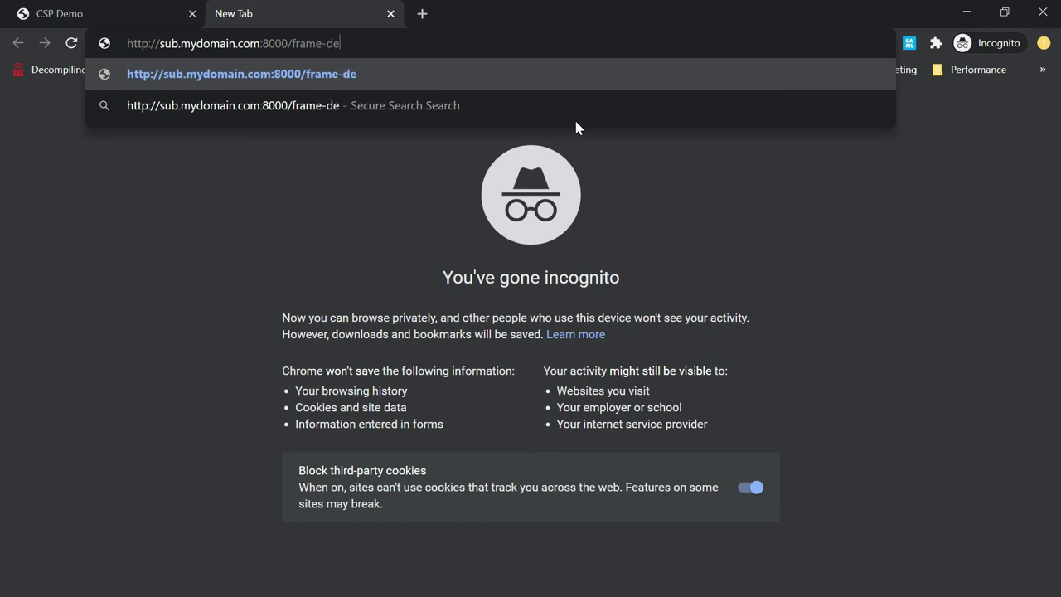
{"action": "type", "text": "mo.html"}
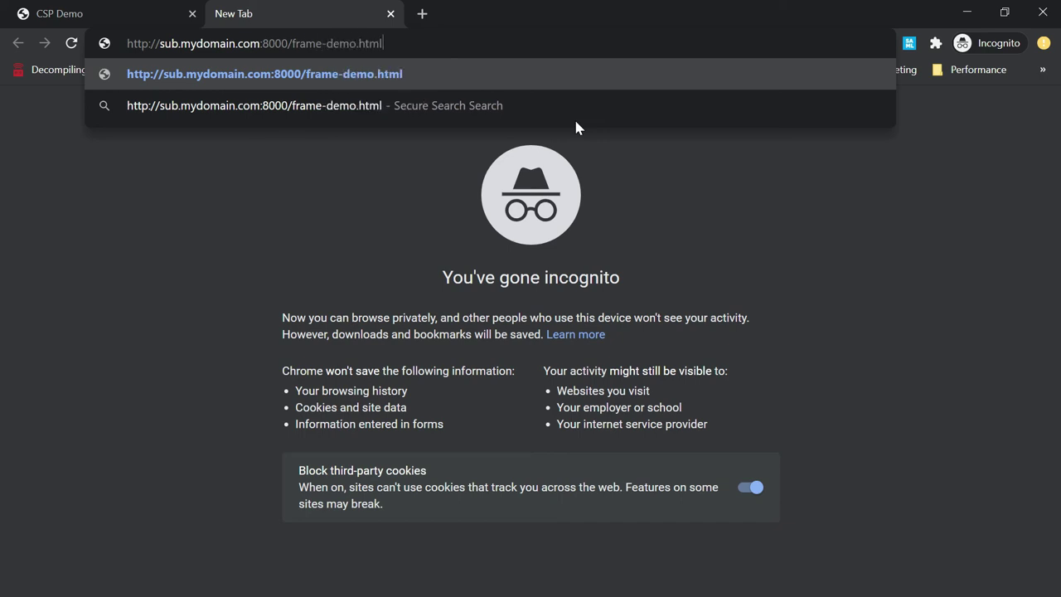
Open the developer tools in the new tab, load sub.mydomain.com:8000/frame-demo.html, and check the console for framing errors.
{"action": "right_click", "coordinate": [147, 183]}
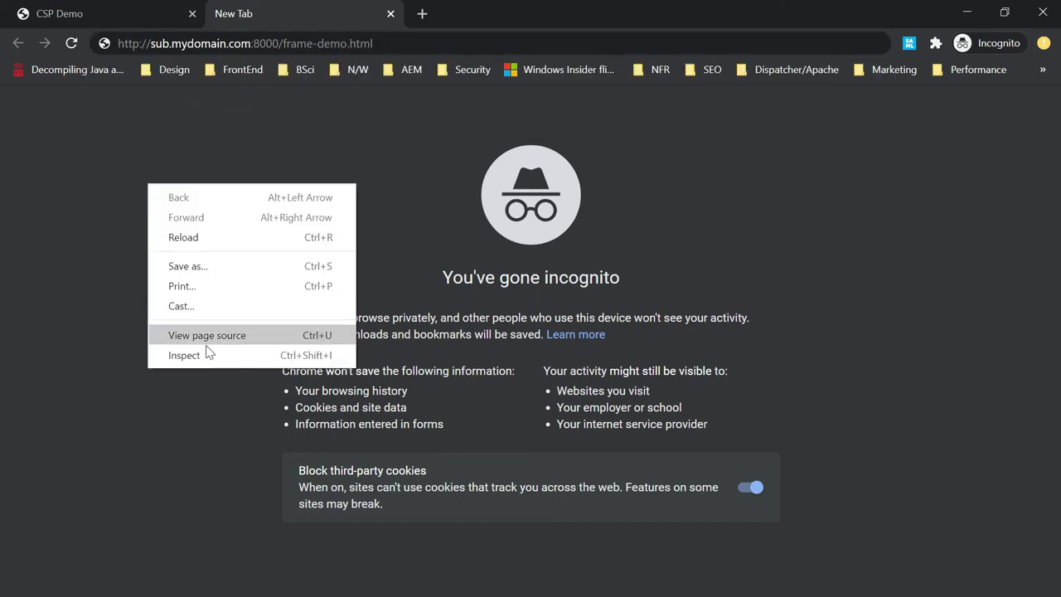
{"action": "left_click", "coordinate": [207, 355]}
{"action": "left_click", "coordinate": [407, 43]}
{"action": "key", "text": "Return"}
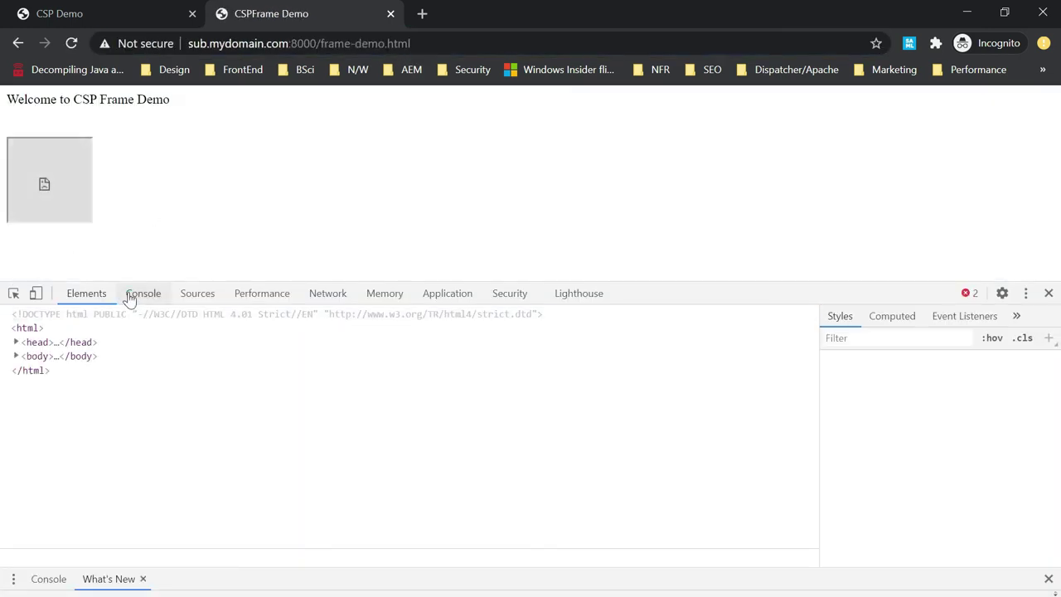
{"action": "left_click", "coordinate": [132, 293]}
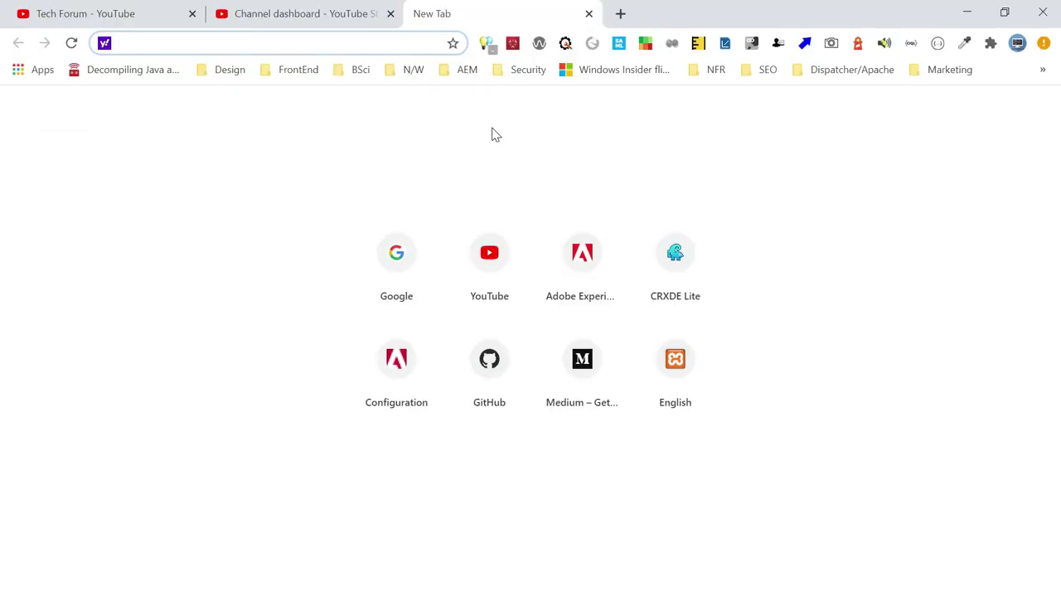
In Notepad++, comment out the frame-ancestors 'none' line, uncomment the Content-Security-Policy frame-ancestors 'self' line, and save app.js.
{"action": "key", "text": "alt+Tab"}
{"action": "key", "text": "alt+Tab"}
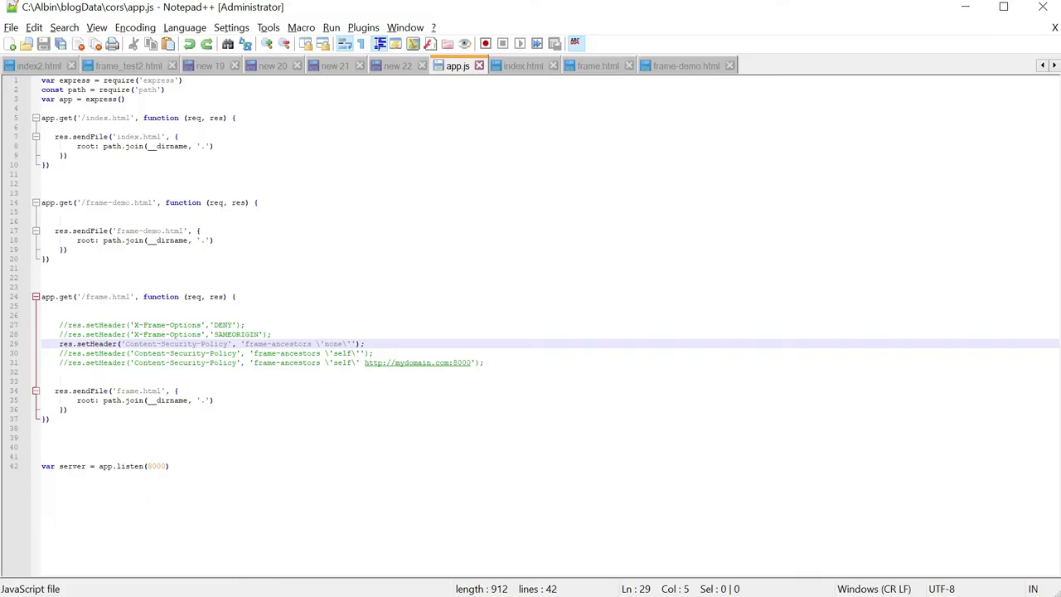
{"action": "type", "text": "//"}
{"action": "key", "text": "Down"}
{"action": "key", "text": "BackSpace"}
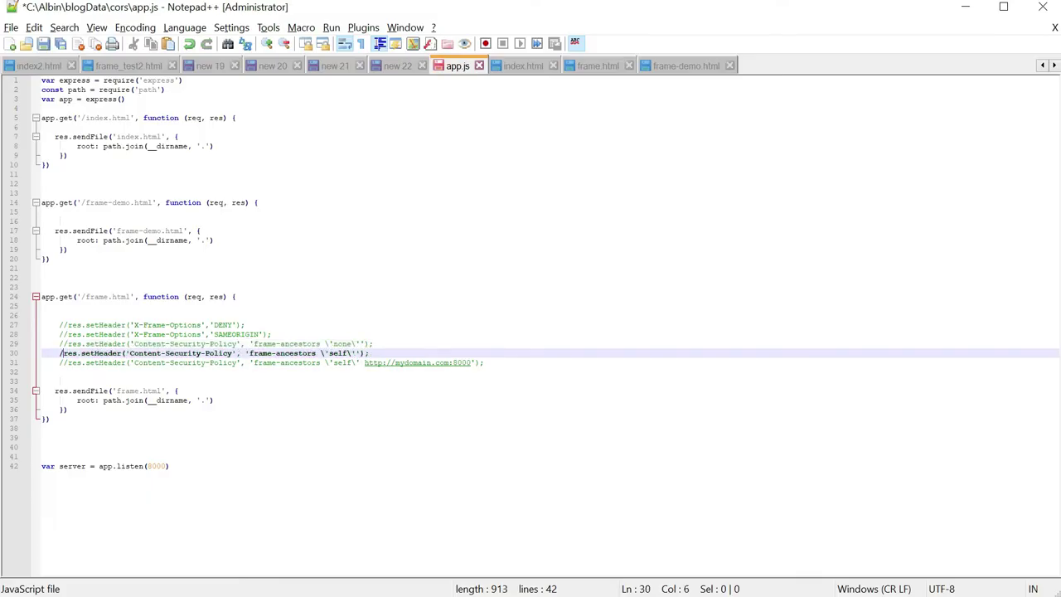
{"action": "key", "text": "BackSpace"}
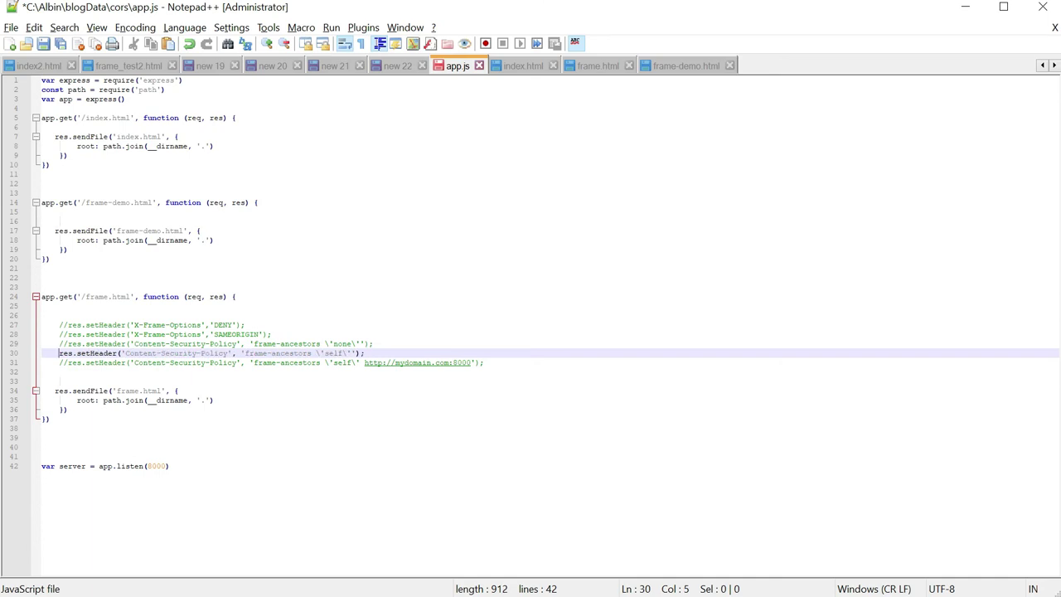
{"action": "key", "text": "ctrl+s"}
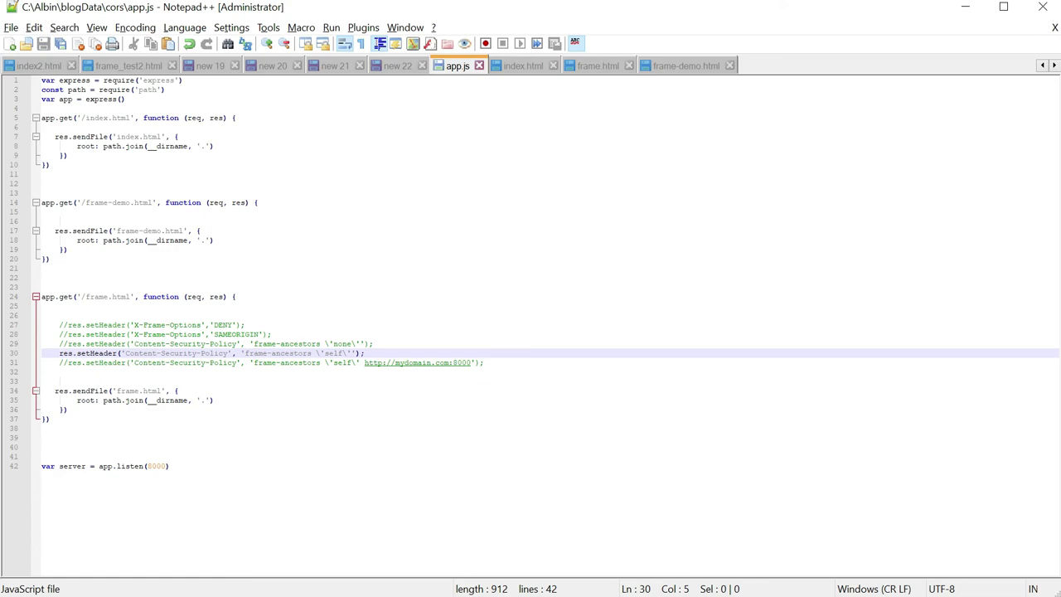
Switch to the Command Prompt and restart the Node server with node app.js.
{"action": "key", "text": "alt+Tab"}
{"action": "key", "text": "alt+Tab"}
{"action": "key", "text": "alt+Tab"}
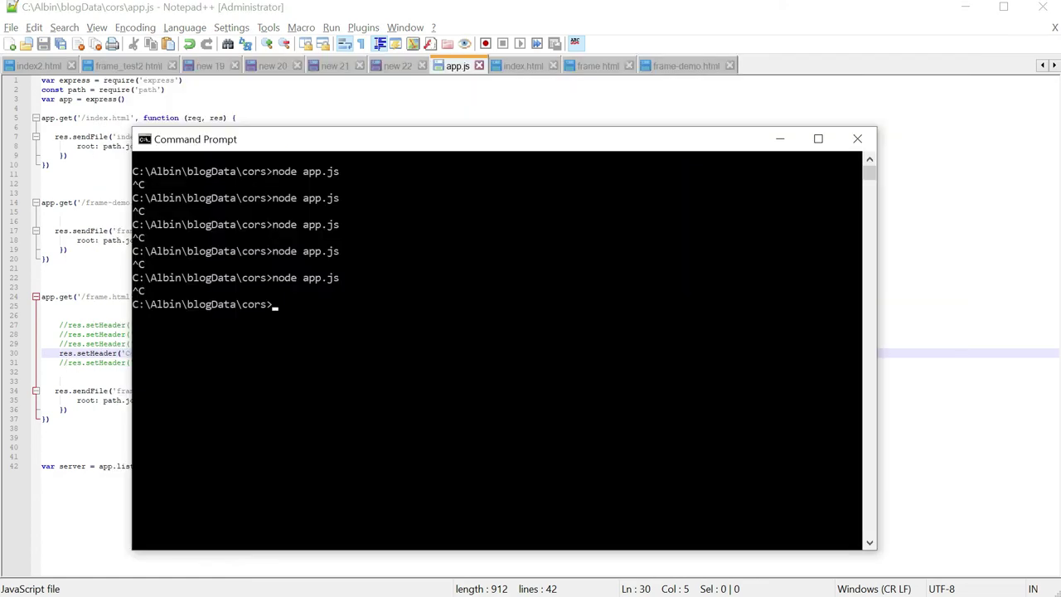
{"action": "key", "text": "Up"}
{"action": "key", "text": "Return"}
Switch to Google Chrome and open a new incognito window with the developer tools showing.
{"action": "key", "text": "alt+Tab"}
{"action": "key", "text": "alt+Tab"}
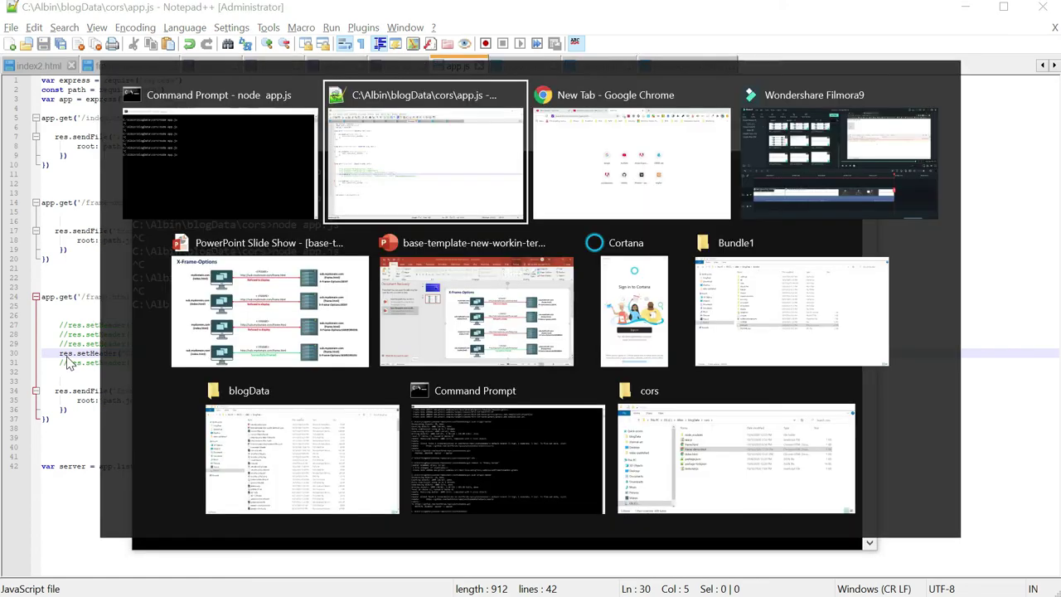
{"action": "left_click", "coordinate": [1043, 43]}
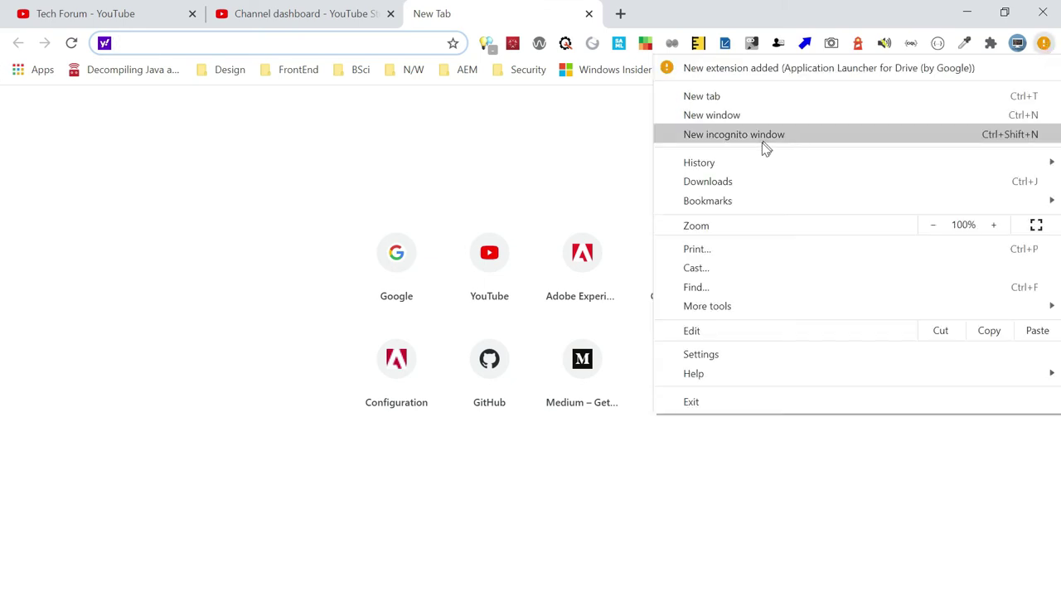
{"action": "left_click", "coordinate": [761, 137]}
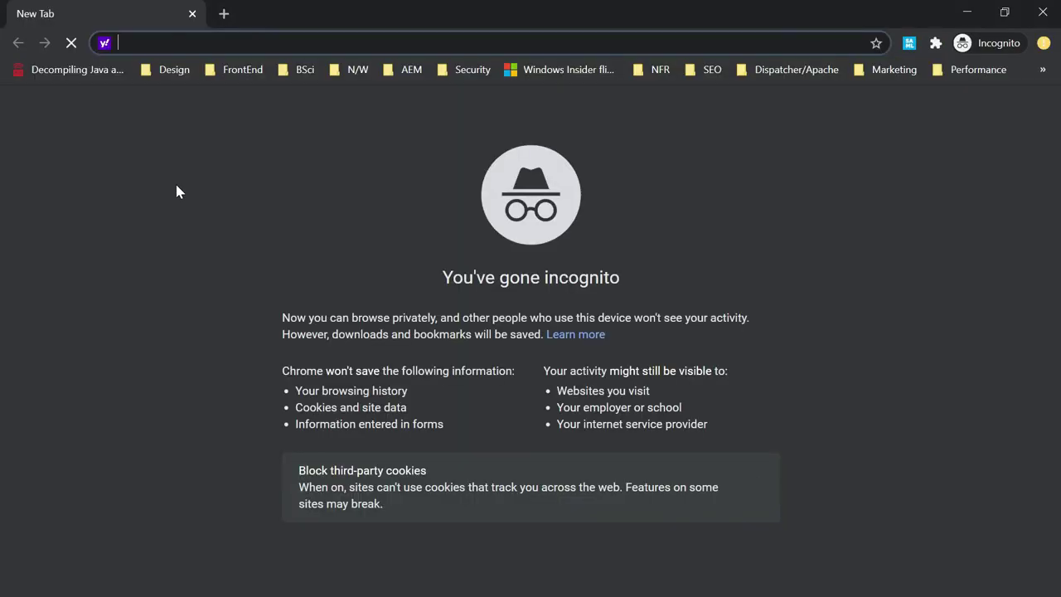
{"action": "right_click", "coordinate": [175, 181]}
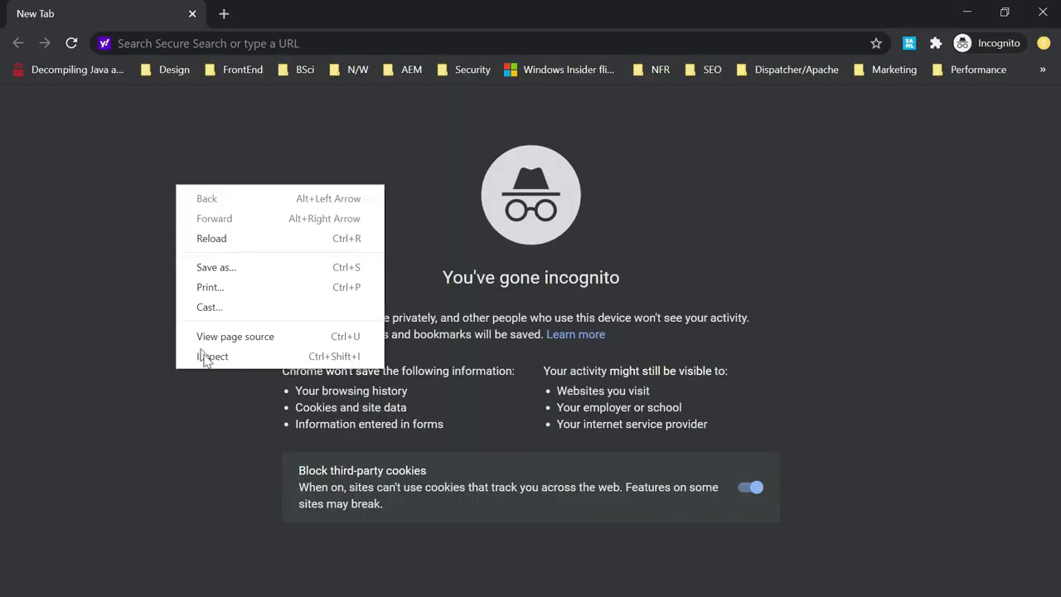
{"action": "left_click", "coordinate": [212, 356]}
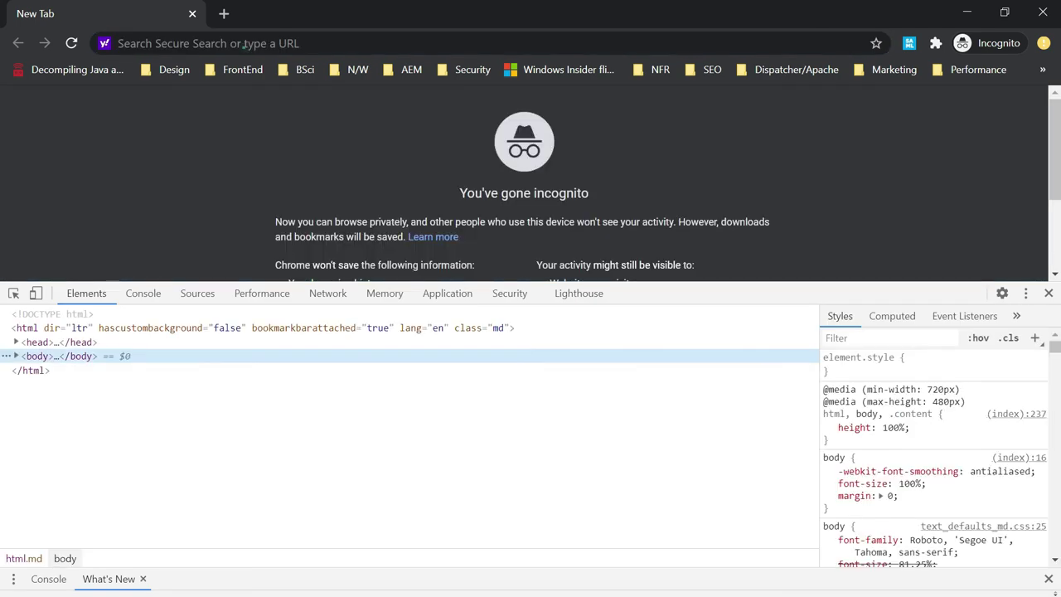
Load mydomain.com:8000/index.html in the incognito window and check the console for the frame-ancestors error.
{"action": "left_click", "coordinate": [249, 43]}
{"action": "type", "text": "mydomain.com"}
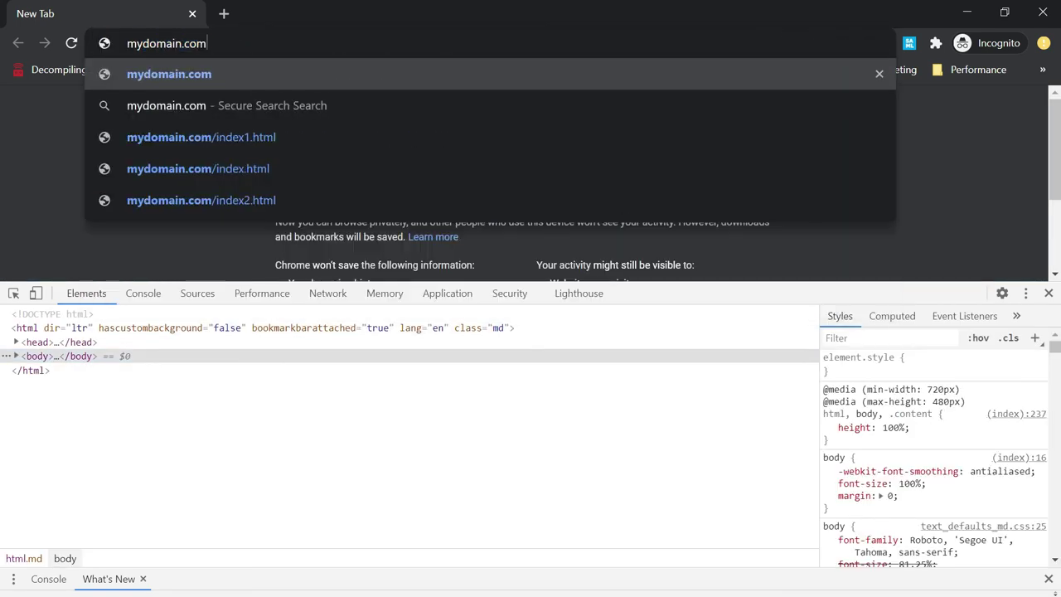
{"action": "type", "text": ":8000"}
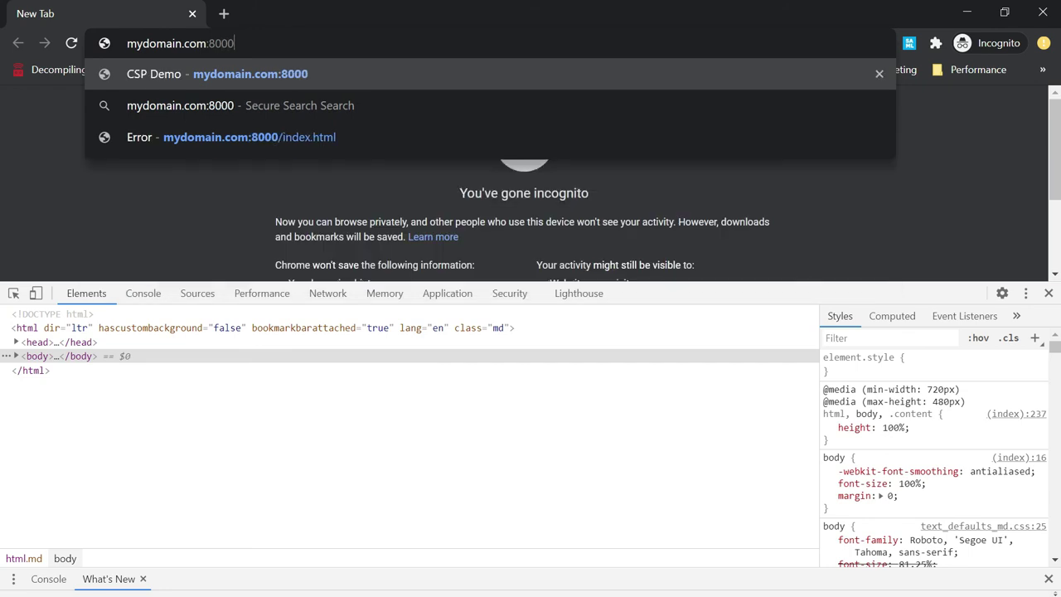
{"action": "key", "text": "Down"}
{"action": "key", "text": "Down"}
{"action": "key", "text": "Return"}
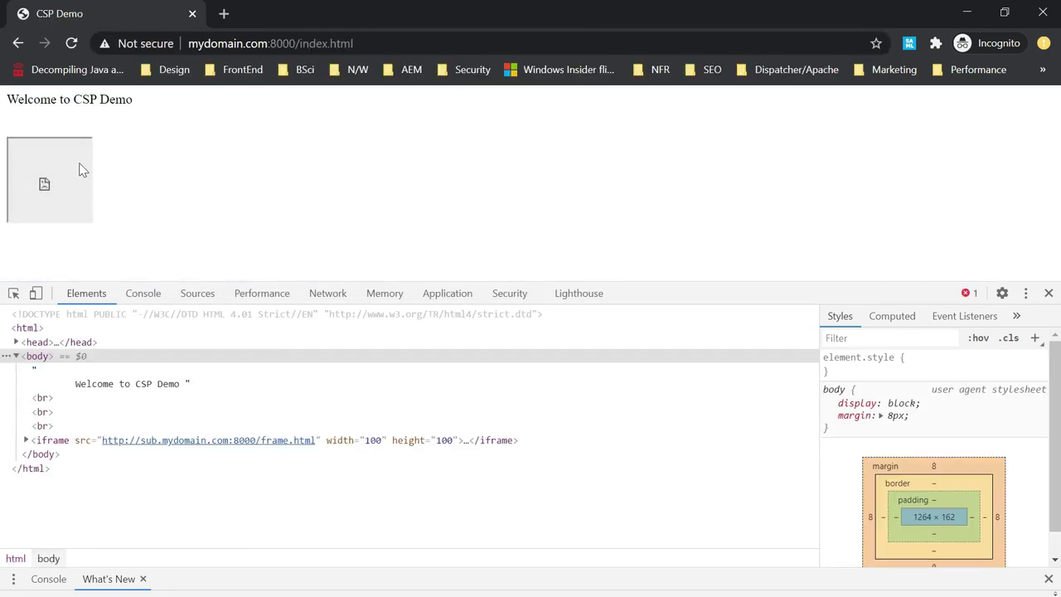
{"action": "left_click", "coordinate": [141, 299]}
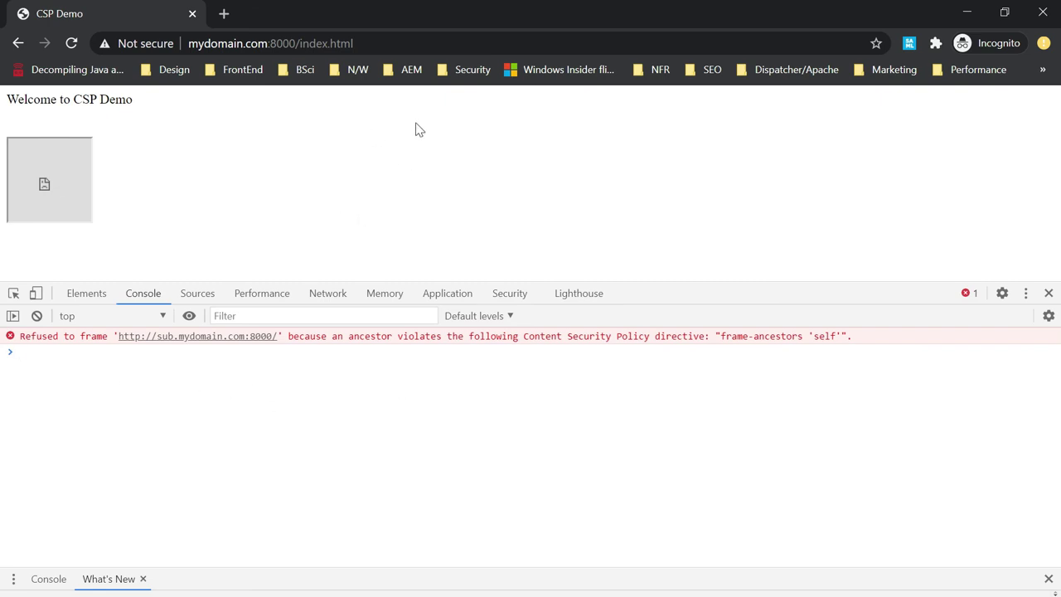
{"action": "left_click", "coordinate": [274, 43]}
{"action": "key", "text": "ctrl+c"}
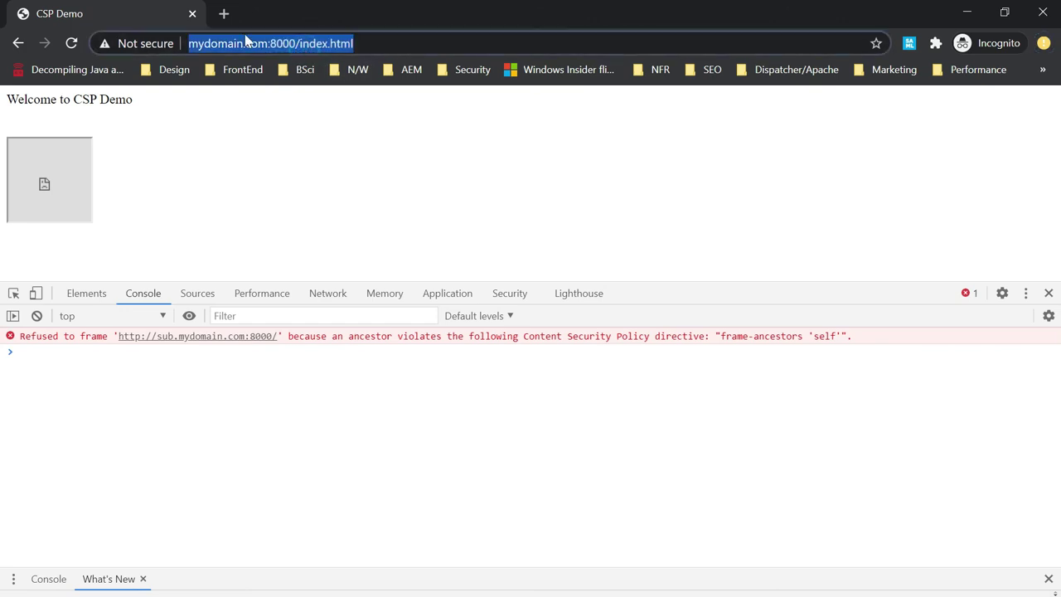
{"action": "left_click", "coordinate": [224, 15]}
{"action": "key", "text": "ctrl+v"}
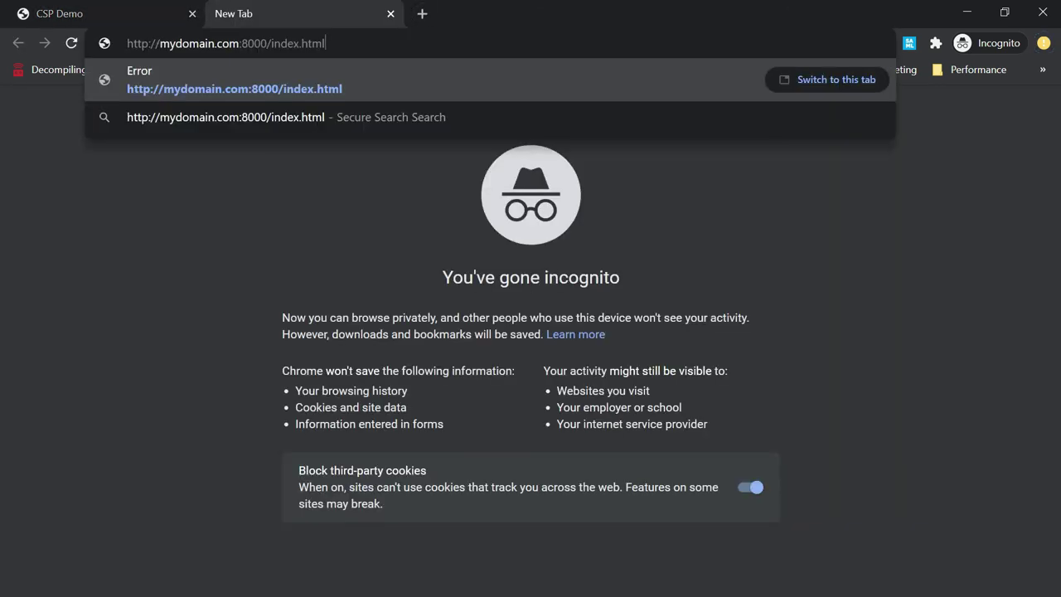
{"action": "type", "text": "sub."}
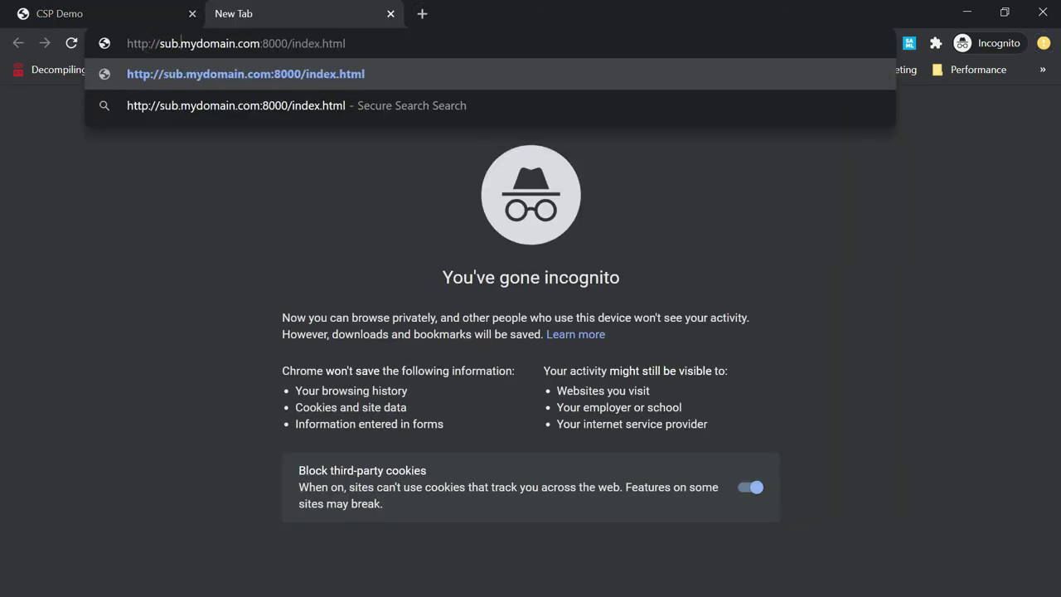
{"action": "key", "text": "ctrl+shift+Left"}
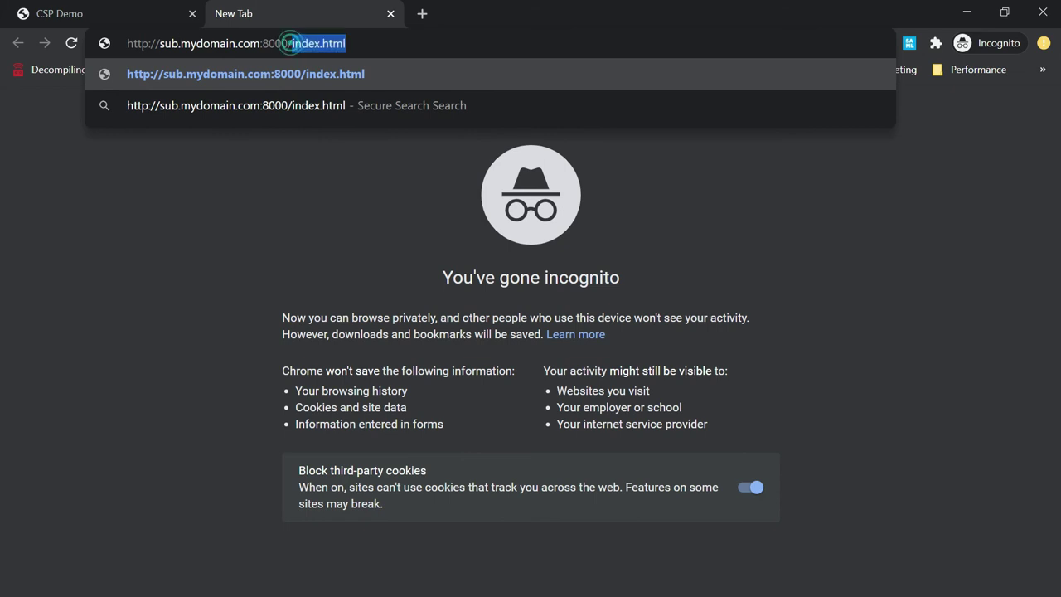
{"action": "type", "text": "frame-d"}
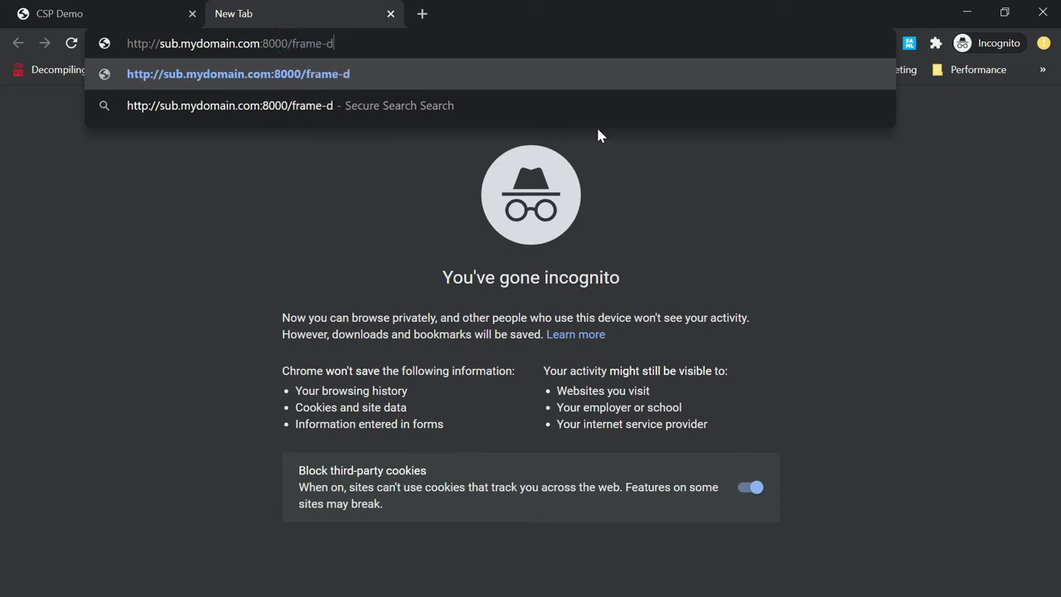
{"action": "type", "text": "emo.html"}
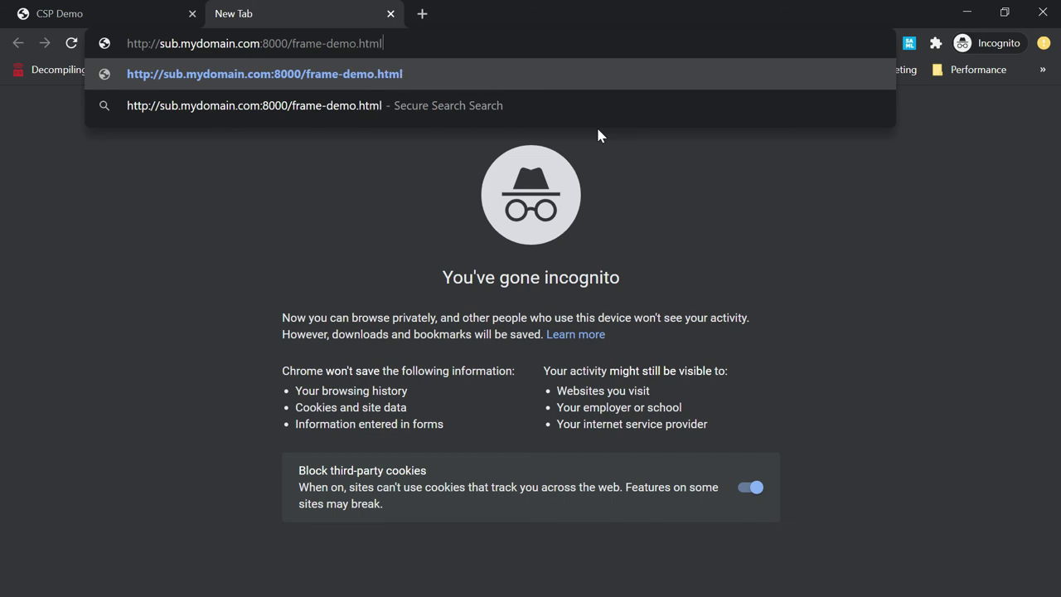
Open the developer tools console in the new tab and load sub.mydomain.com:8000/frame-demo.html to check its iframe.
{"action": "right_click", "coordinate": [102, 231]}
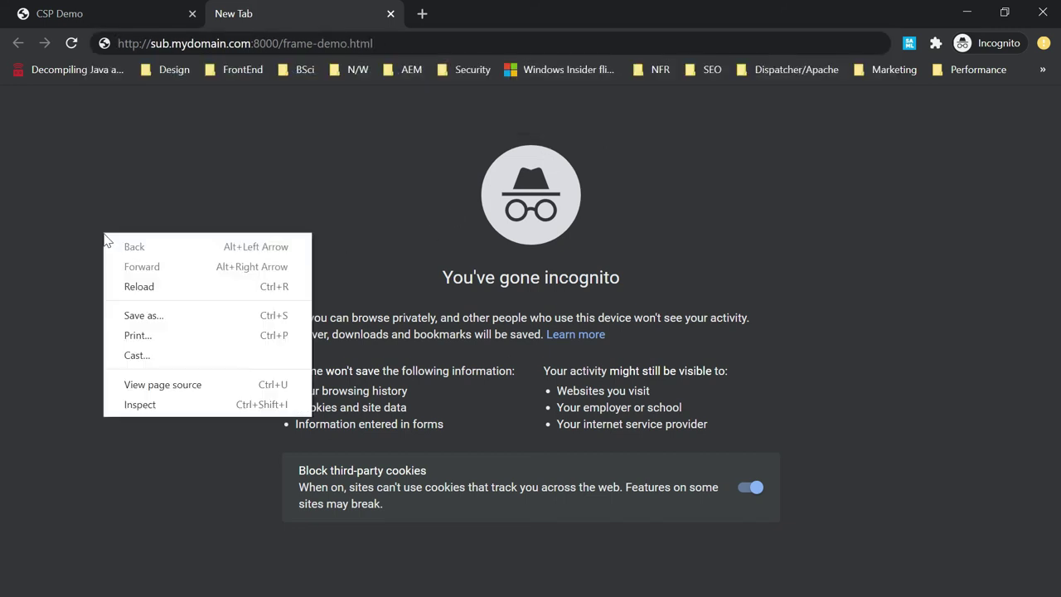
{"action": "left_click", "coordinate": [138, 413]}
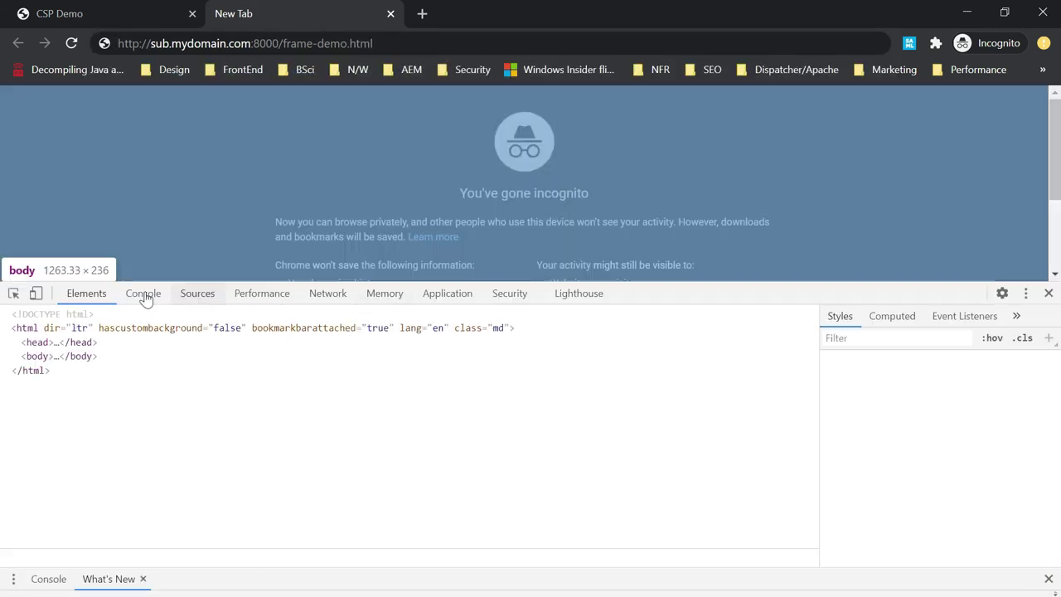
{"action": "left_click", "coordinate": [144, 293]}
{"action": "left_click", "coordinate": [414, 46]}
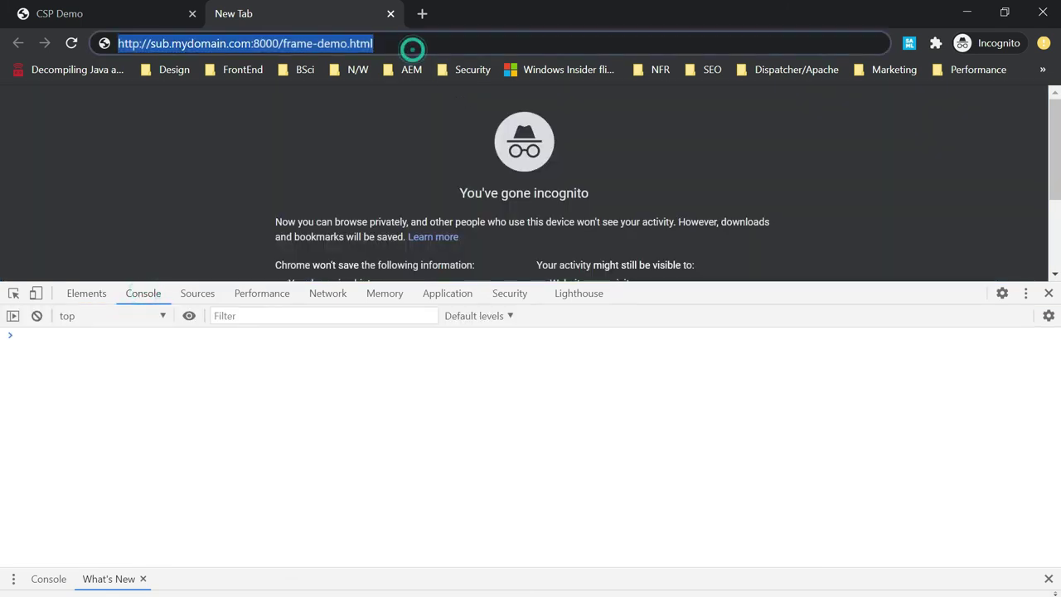
{"action": "key", "text": "Return"}
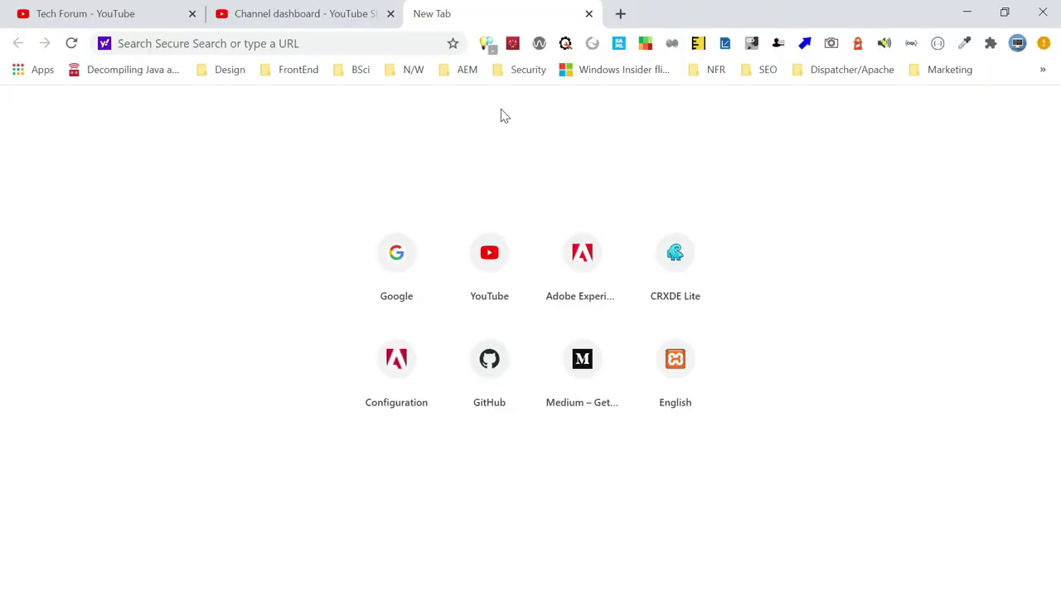
{"action": "key", "text": "alt+Tab"}
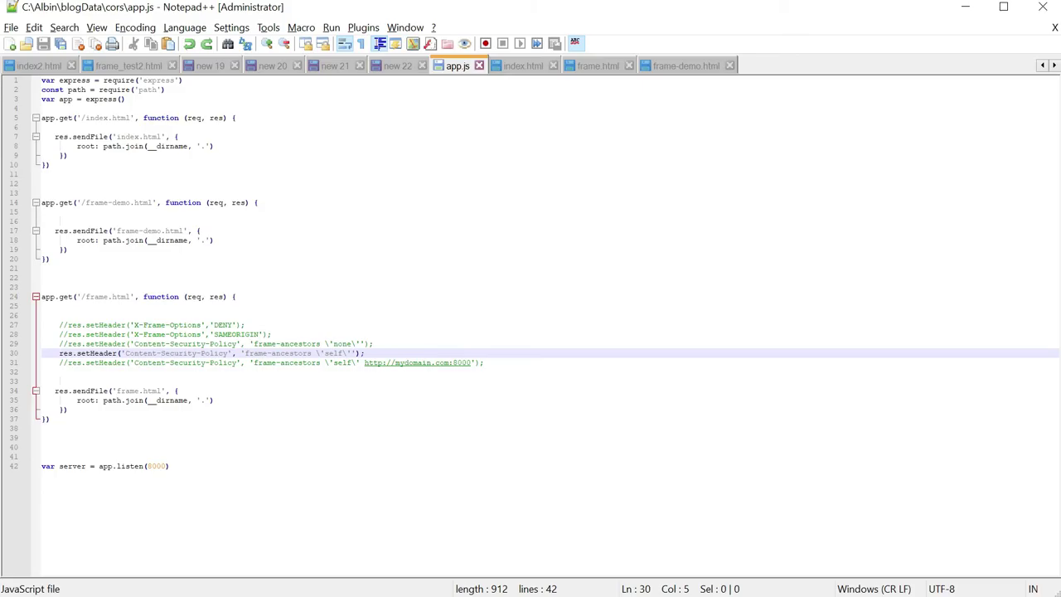
{"action": "type", "text": "//"}
{"action": "key", "text": "Down"}
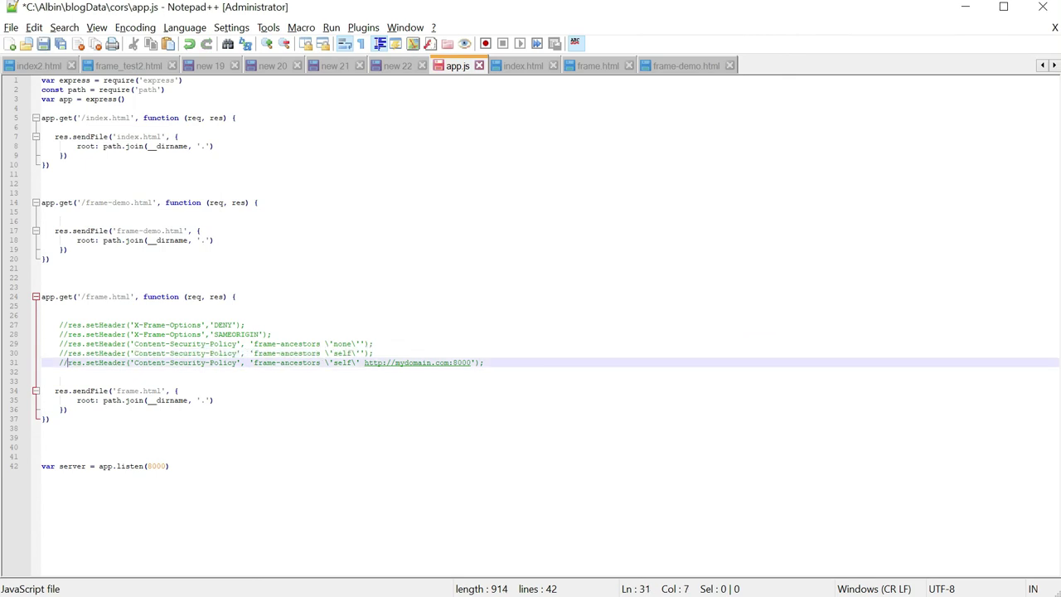
{"action": "key", "text": "BackSpace"}
{"action": "key", "text": "BackSpace"}
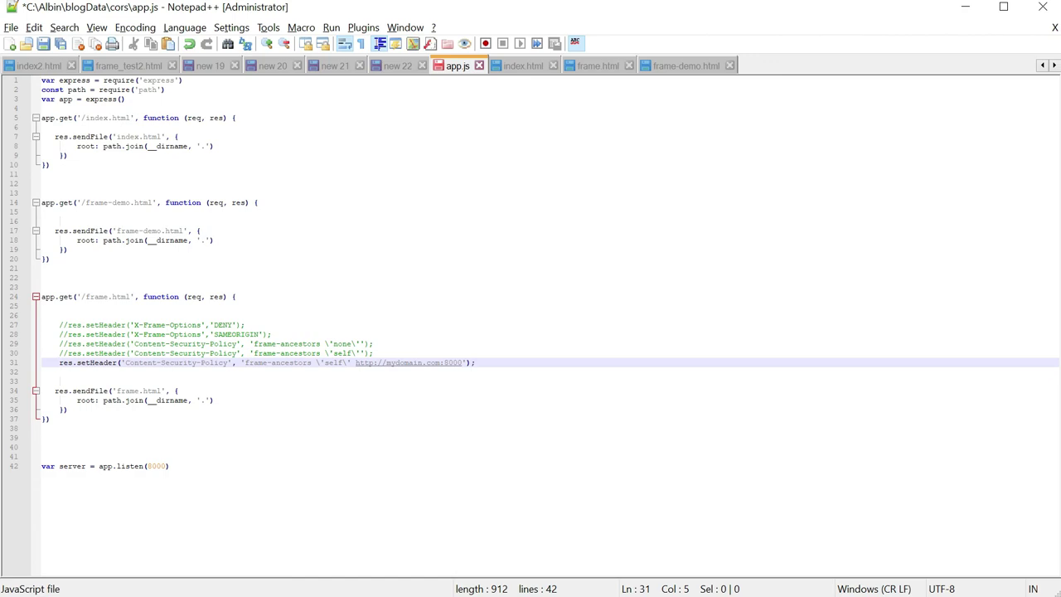
Save app.js, switch to Command Prompt, stop the running Node server and restart it with node app.js.
{"action": "key", "text": "alt+Tab"}
{"action": "key", "text": "alt+Tab"}
{"action": "key", "text": "alt+Tab"}
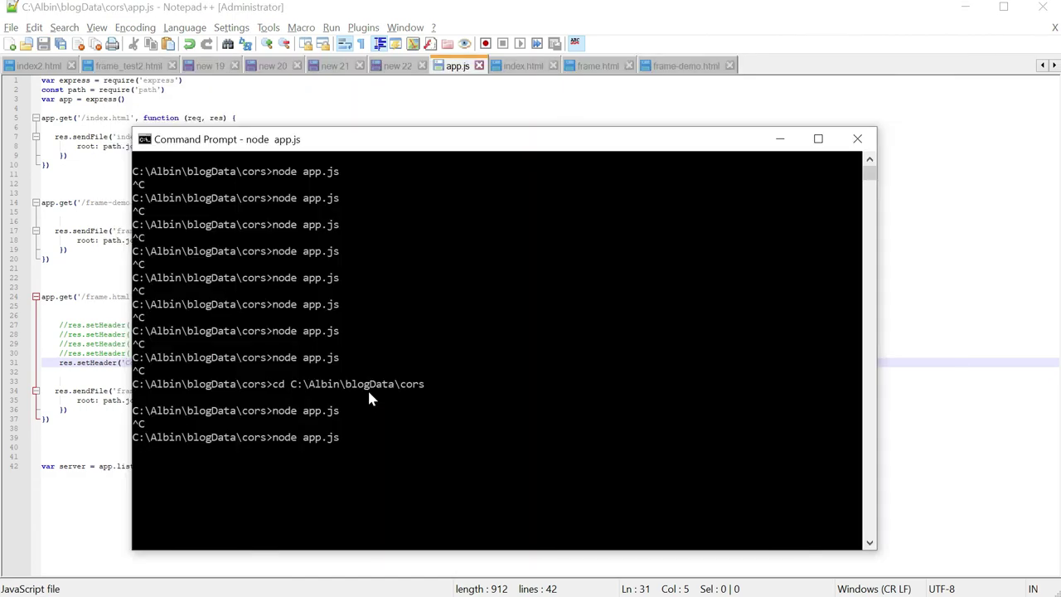
{"action": "key", "text": "ctrl+c"}
{"action": "key", "text": "Up"}
{"action": "key", "text": "Return"}
Switch to Google Chrome and open a new incognito window.
{"action": "key", "text": "alt+Tab"}
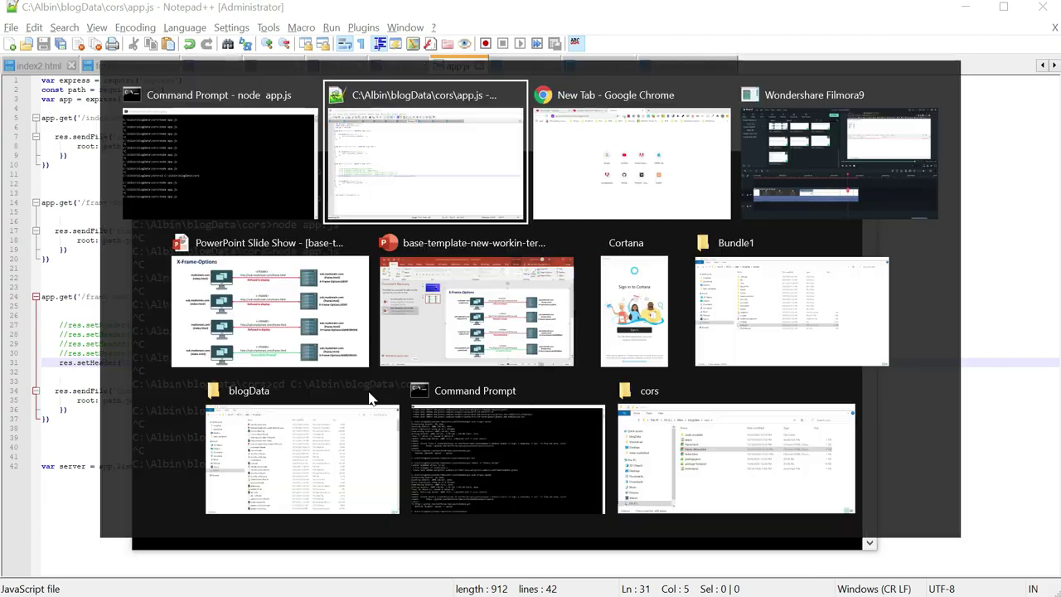
{"action": "key", "text": "alt+Tab"}
{"action": "left_click", "coordinate": [1043, 45]}
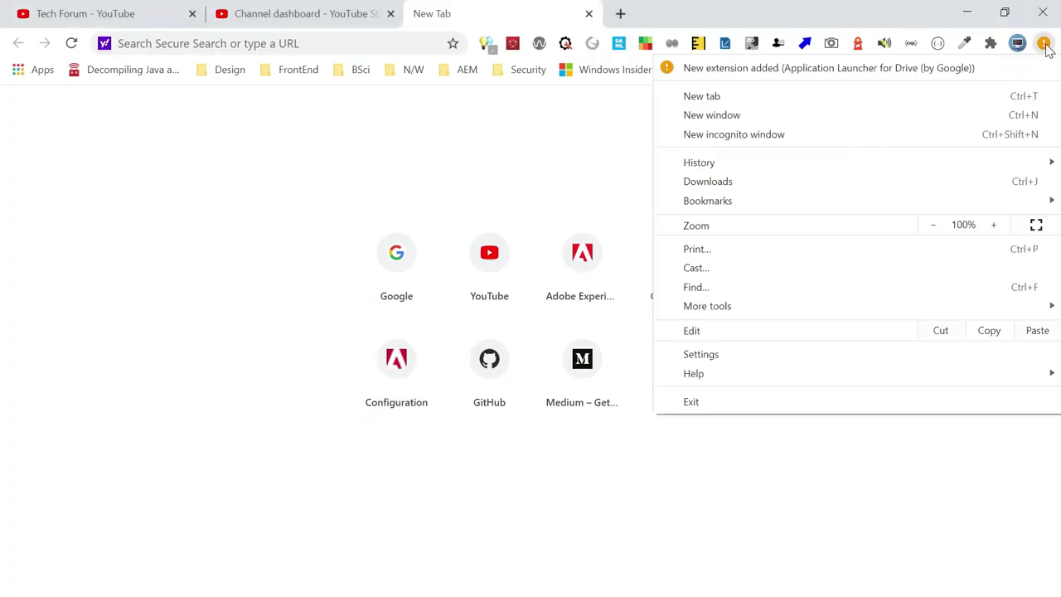
{"action": "left_click", "coordinate": [782, 136]}
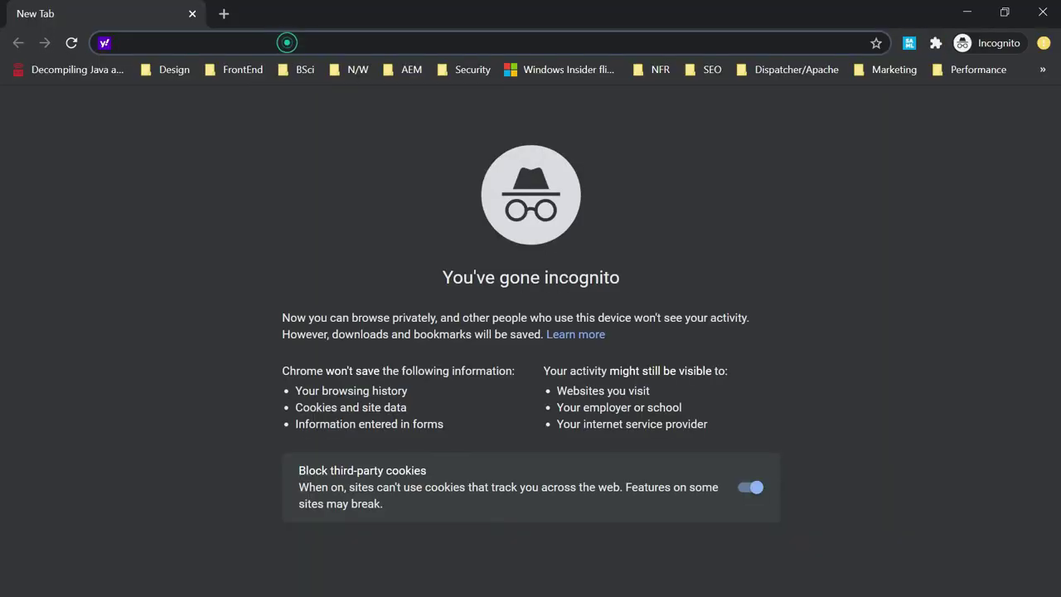
Load mydomain.com:8000/index.html in the incognito window to check whether its iframe loads.
{"action": "type", "text": "mydoma"}
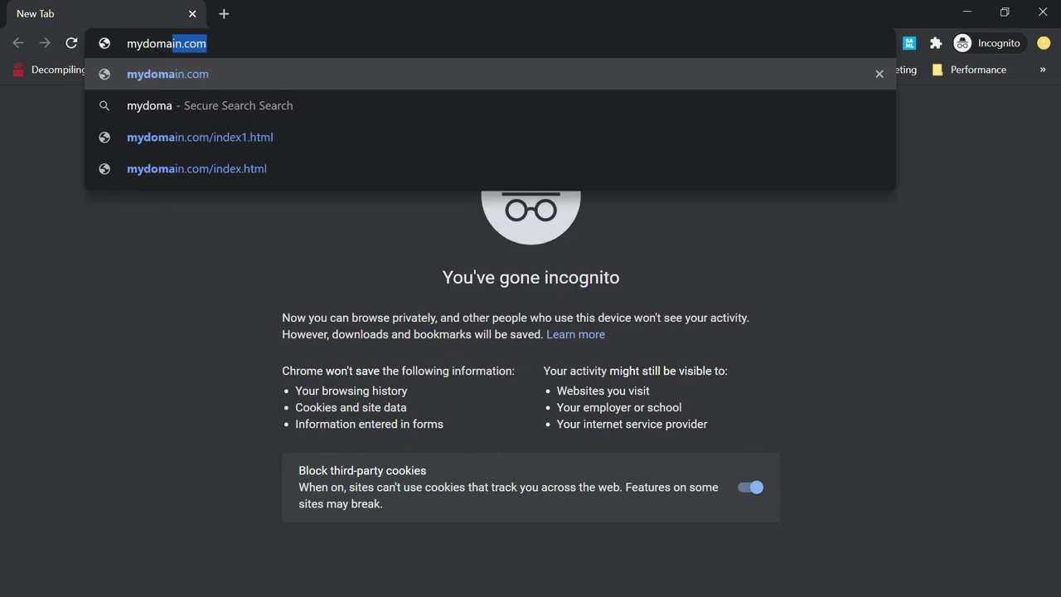
{"action": "type", "text": "in.com:800"}
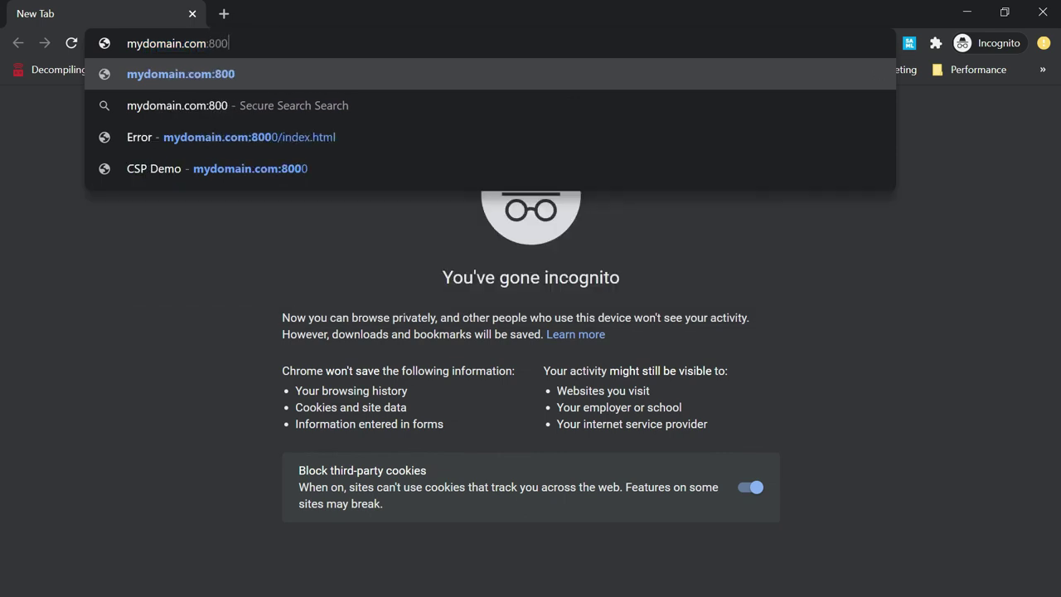
{"action": "key", "text": "Down"}
{"action": "key", "text": "Down"}
{"action": "key", "text": "Return"}
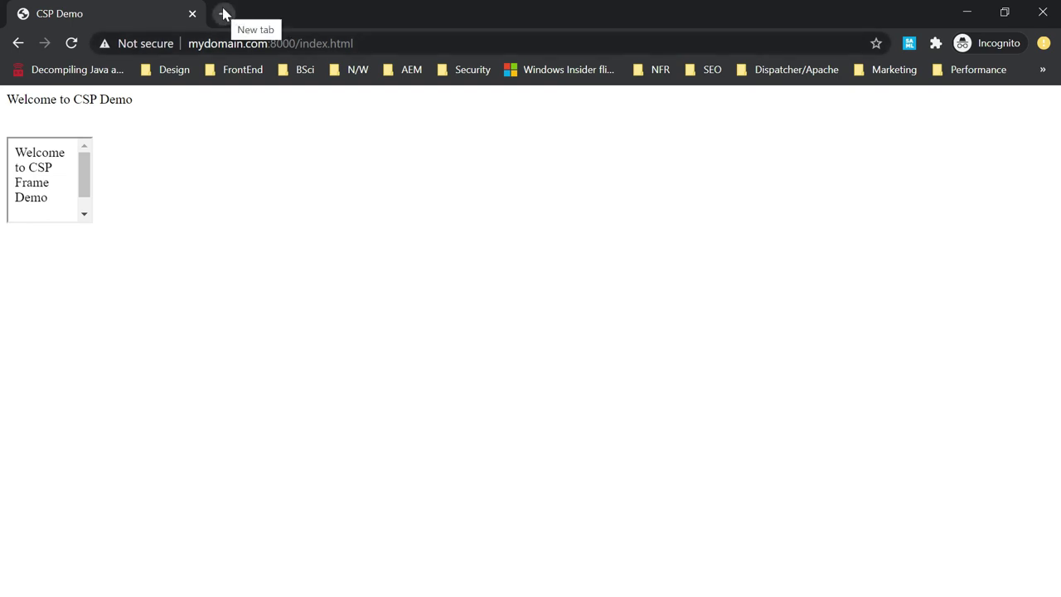
Copy the index page's address into a new incognito tab and change its host to sub.mydomain.com.
{"action": "left_click", "coordinate": [241, 41]}
{"action": "key", "text": "ctrl+c"}
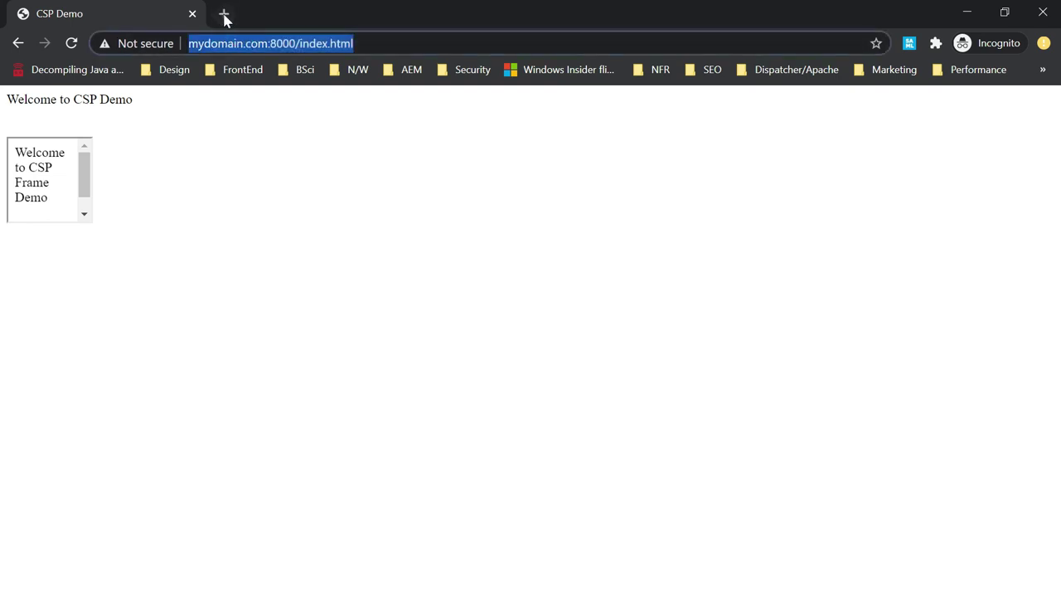
{"action": "left_click", "coordinate": [224, 13]}
{"action": "key", "text": "ctrl+v"}
{"action": "left_click", "coordinate": [159, 43]}
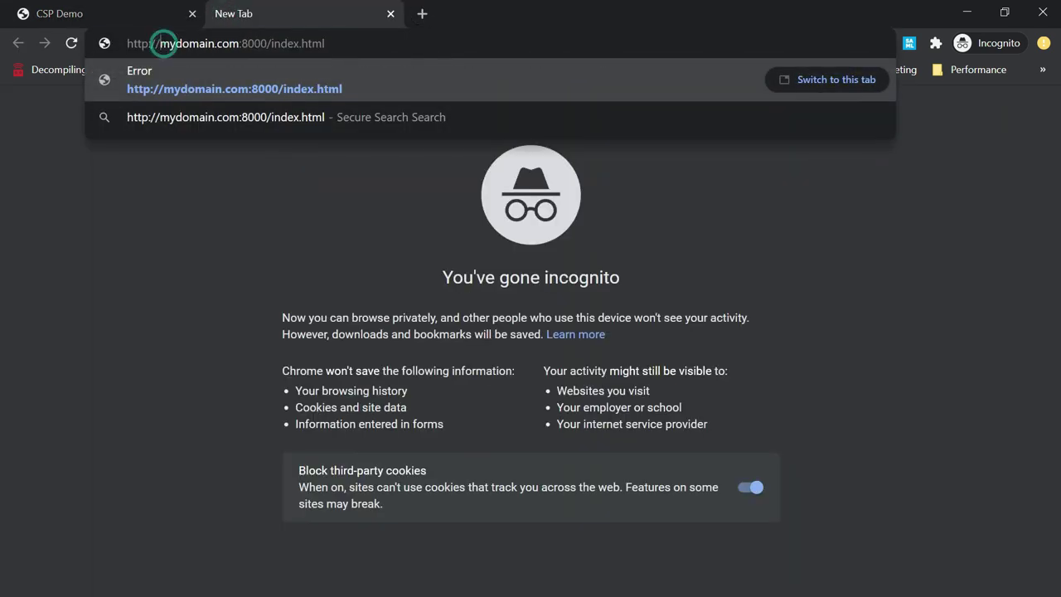
{"action": "type", "text": "sub."}
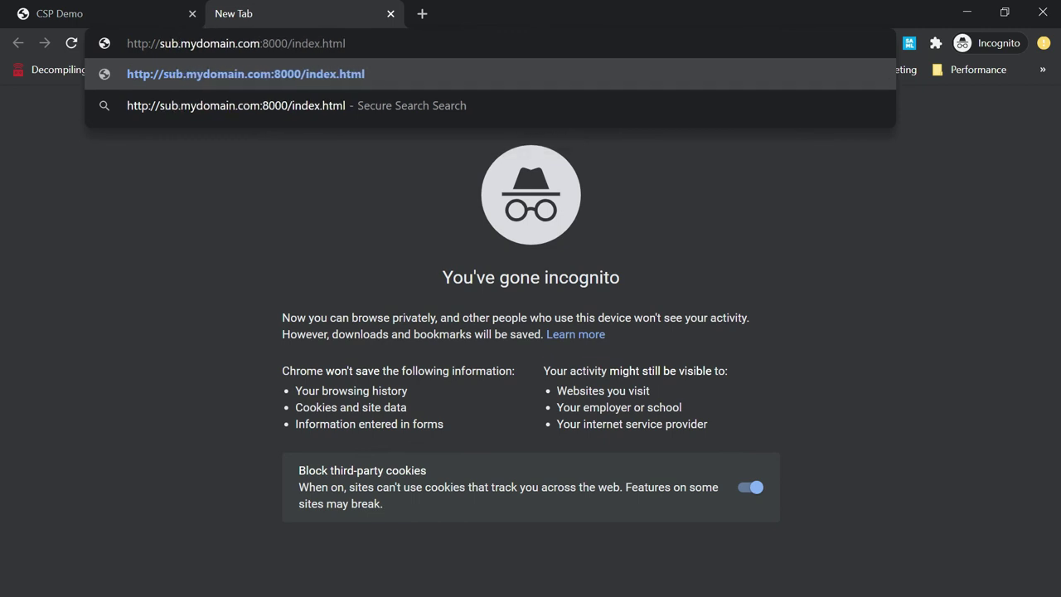
Replace the address's path with /frame-demo.html and load the page to check its iframe.
{"action": "left_click_drag", "start_coordinate": [287, 43], "coordinate": [346, 43]}
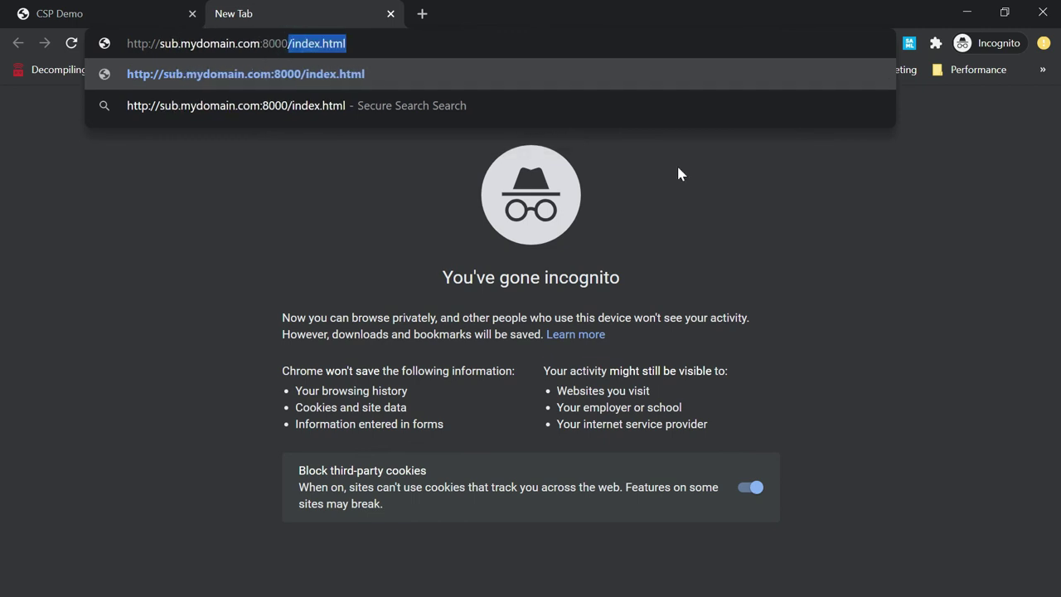
{"action": "type", "text": "frame"}
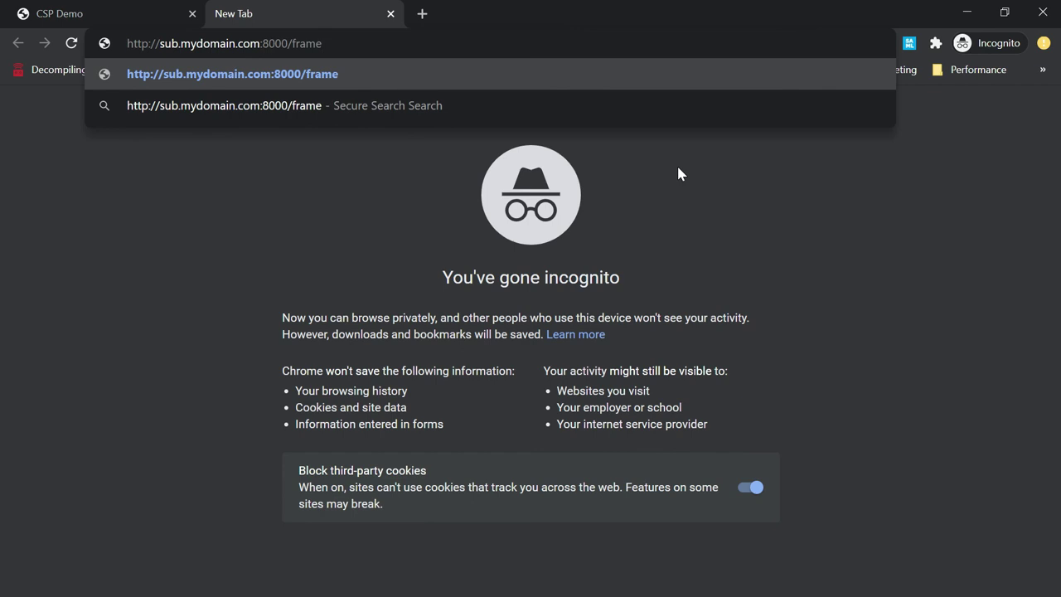
{"action": "type", "text": "-demo.ht"}
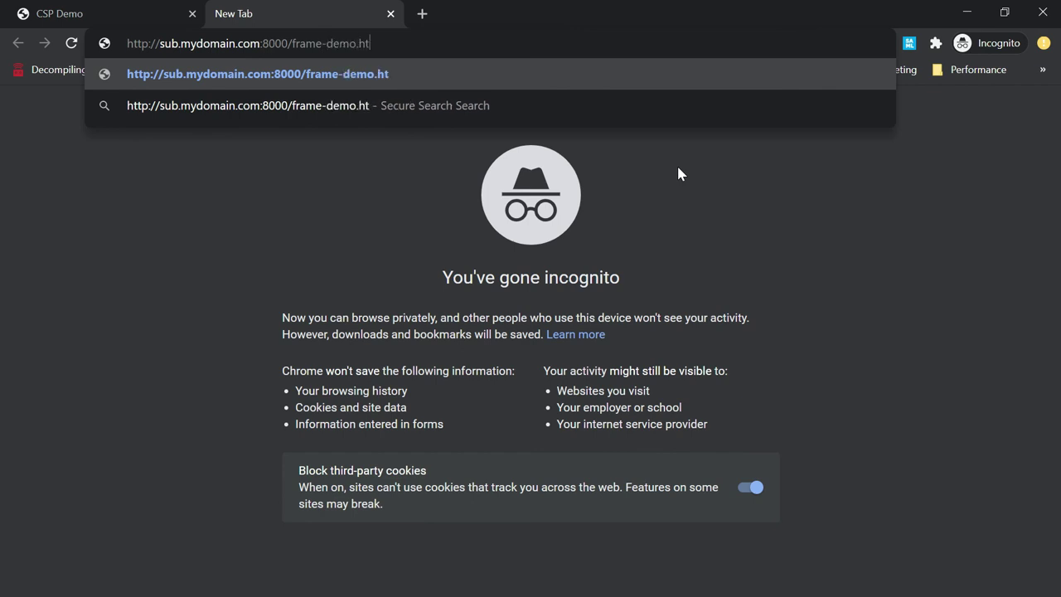
{"action": "type", "text": "ml"}
{"action": "key", "text": "Return"}
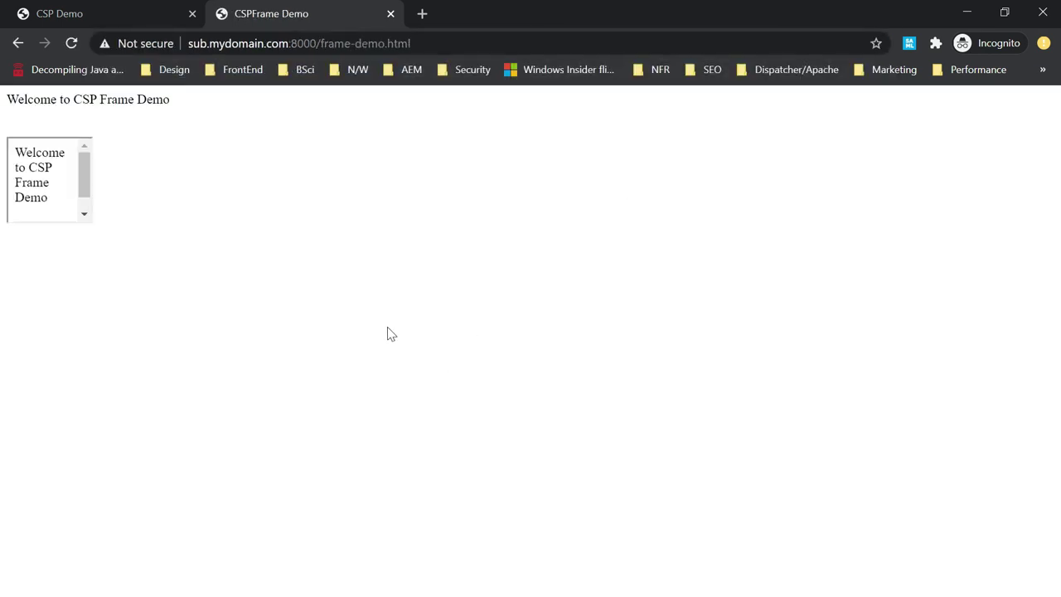